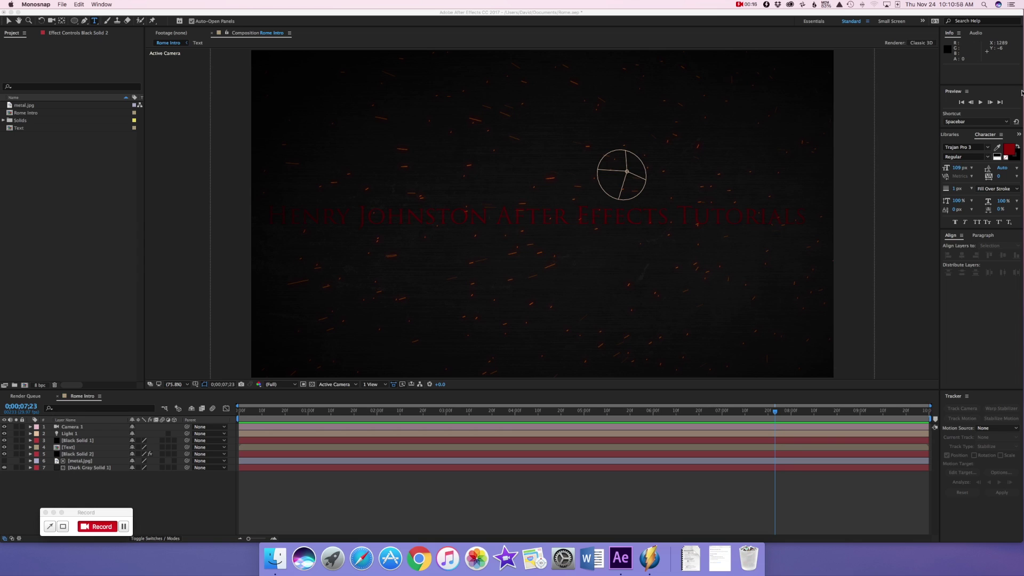
Switch to After Effects and create a new 1920 × 1080 composition lasting 10 seconds at 29.97 fps
left_click(621, 559)
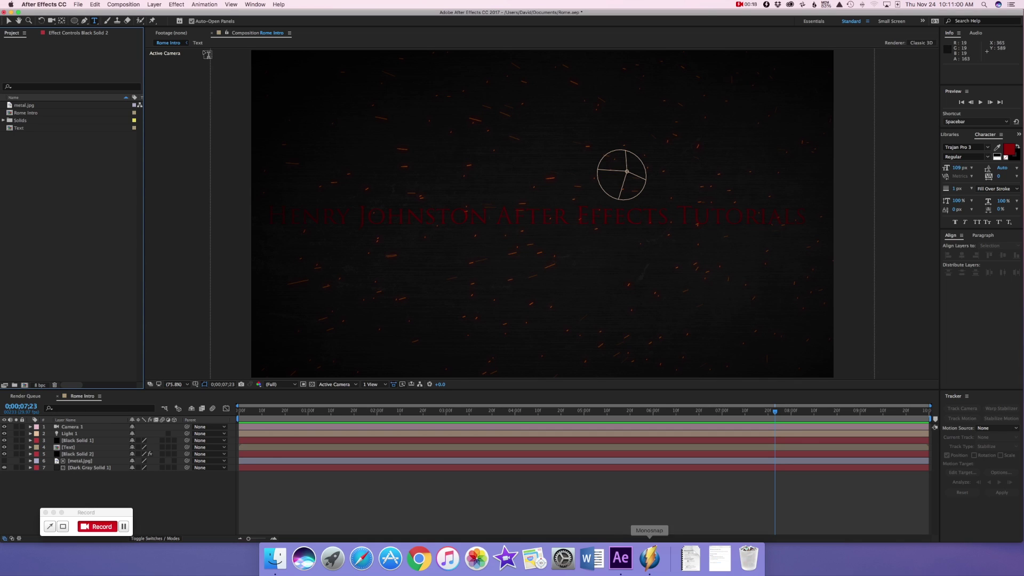
left_click(133, 4)
left_click(135, 13)
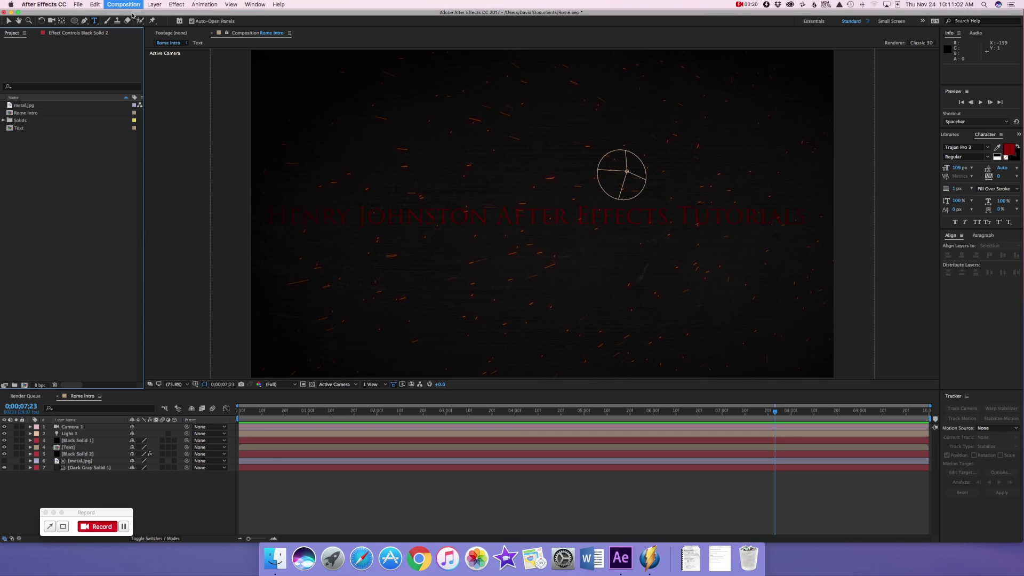
left_click(595, 356)
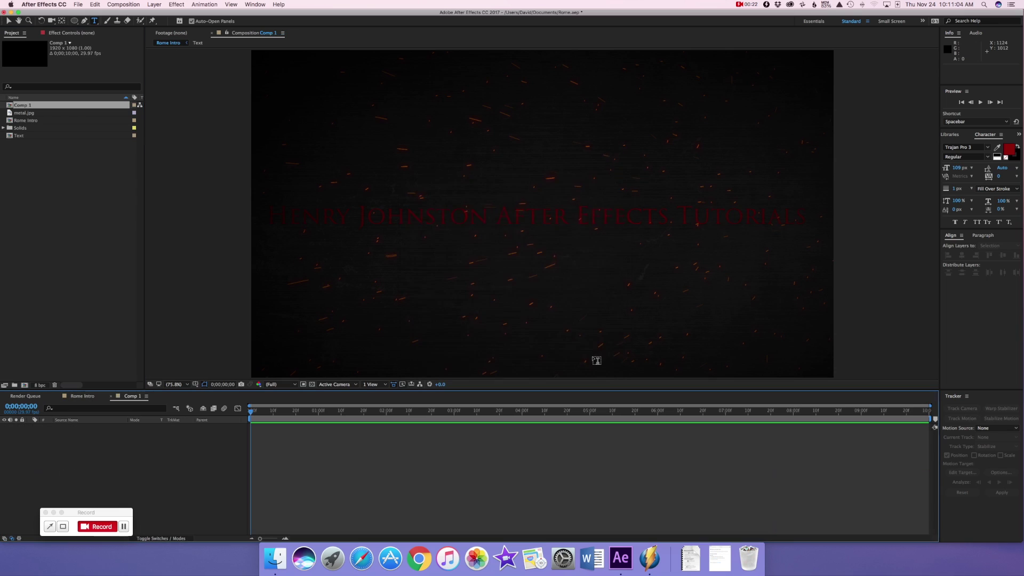
Add a full-frame solid layer in dark gray 2E2E2E to the new composition
left_click(150, 5)
mouse_move(176, 14)
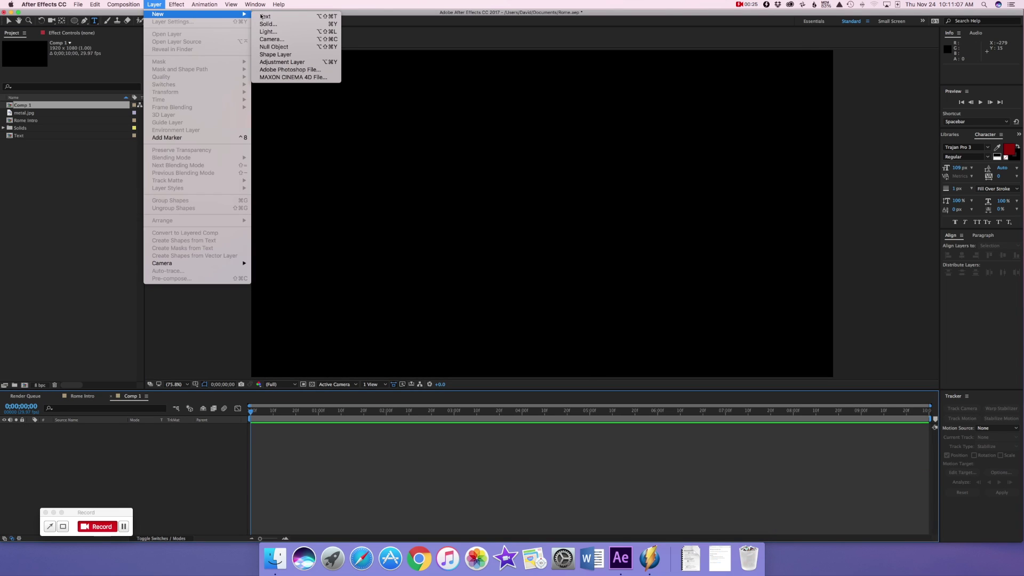
left_click(286, 25)
left_click(507, 328)
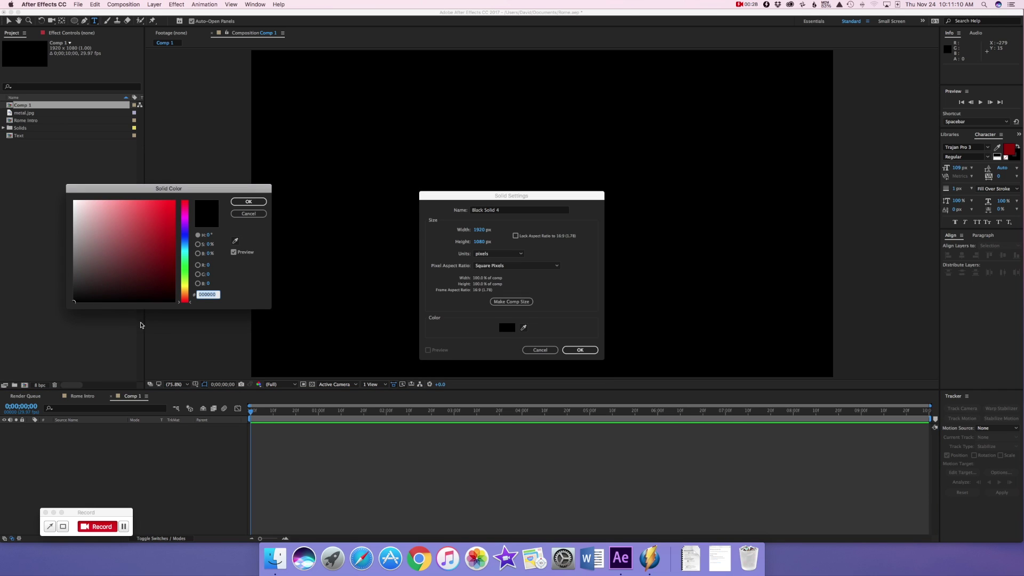
left_click_drag(80, 292, 69, 284)
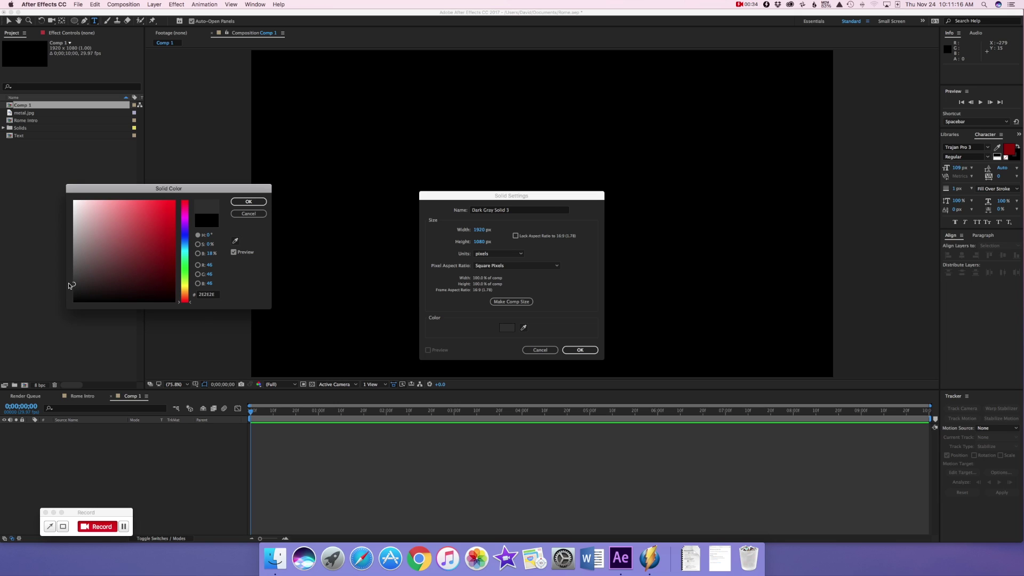
left_click(248, 202)
left_click(579, 350)
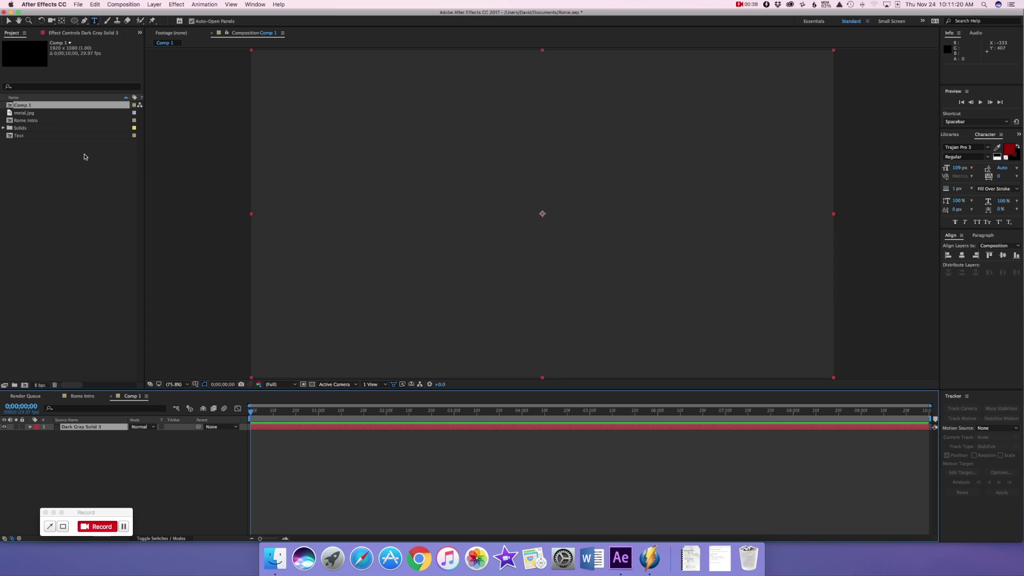
Place metal.jpg above the dark gray solid and set it as the solid's Luma Matte
left_click(24, 114)
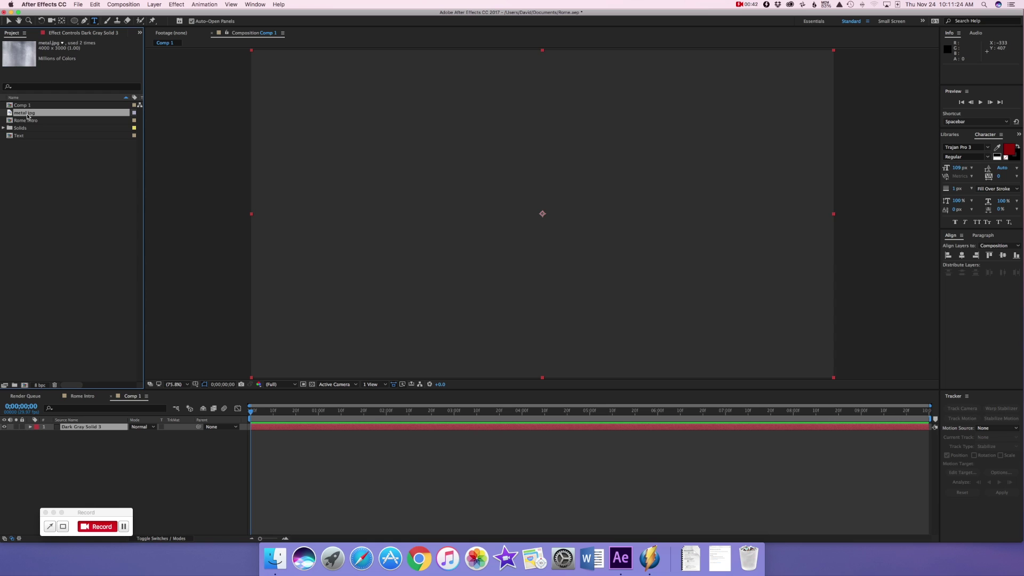
left_click_drag(27, 115, 63, 426)
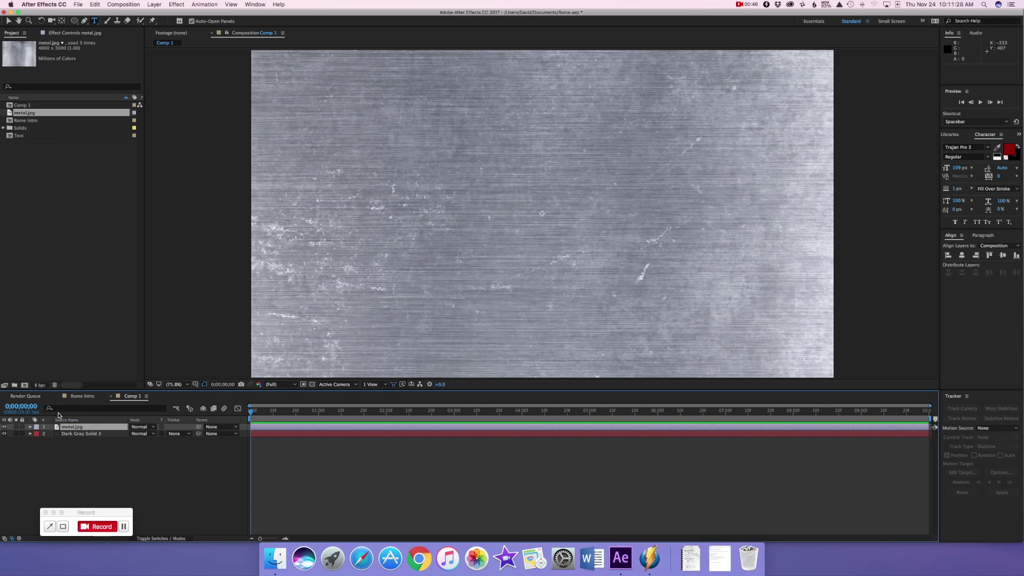
left_click(179, 435)
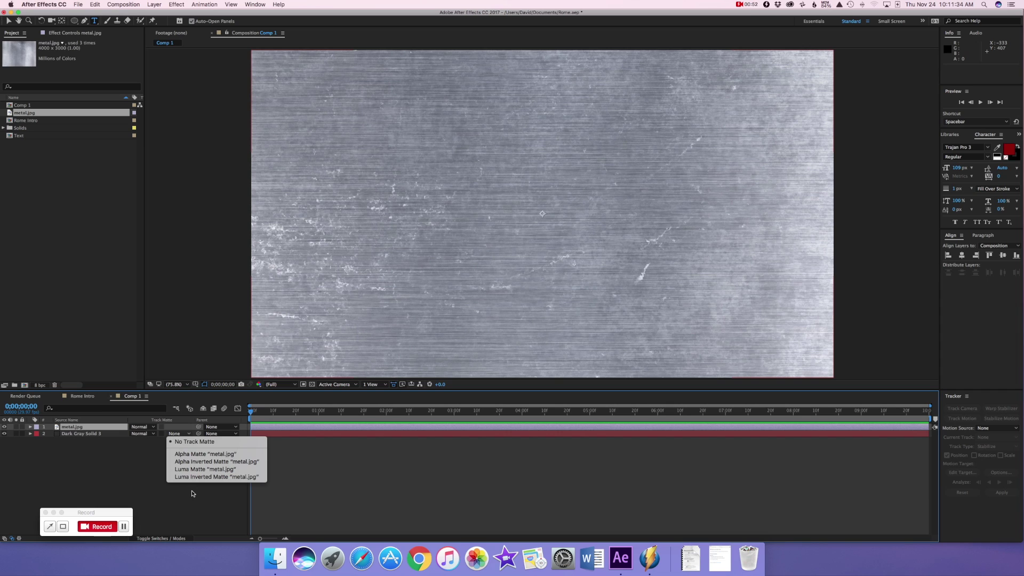
left_click(197, 470)
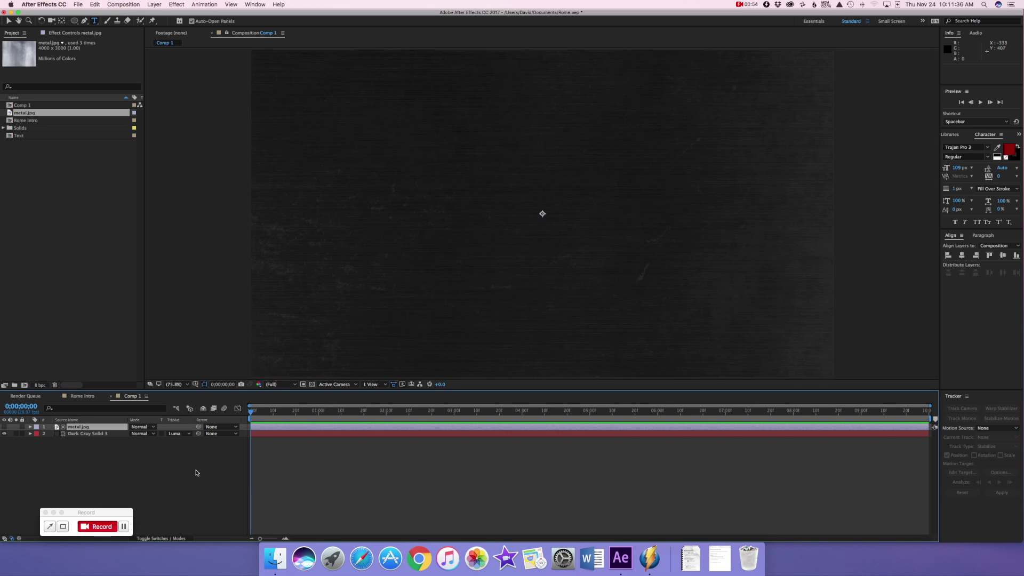
Add a full-frame black (000000) solid as the topmost layer of the composition
left_click_drag(251, 411, 182, 381)
left_click(154, 5)
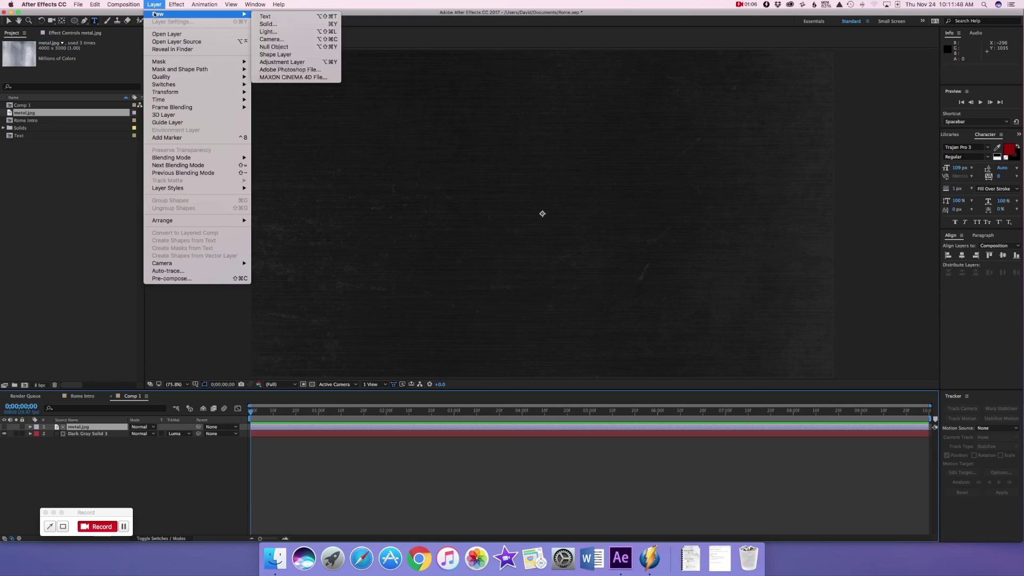
mouse_move(160, 14)
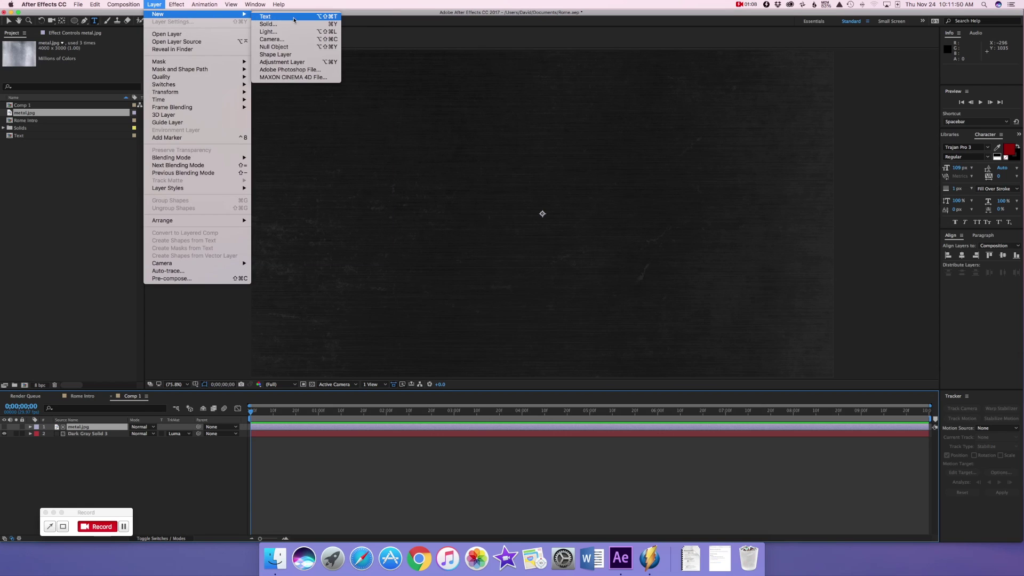
left_click(288, 22)
left_click(507, 327)
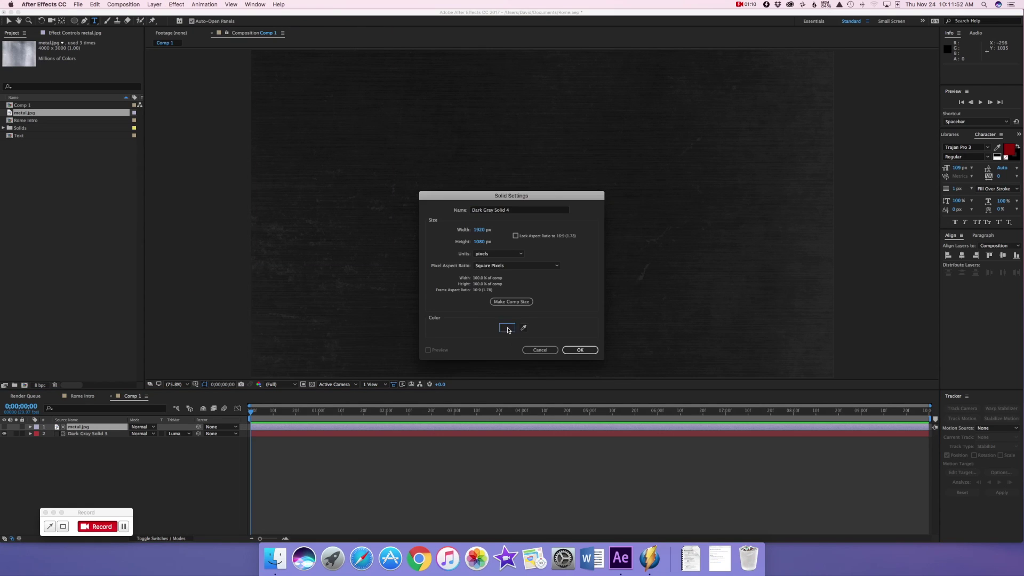
left_click_drag(106, 285, 21, 348)
left_click(248, 202)
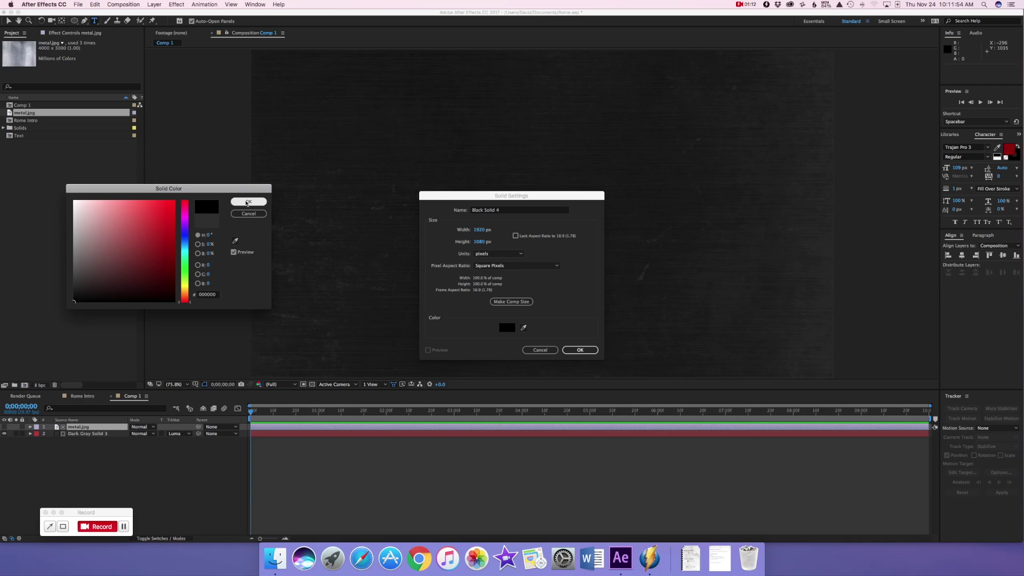
left_click(582, 351)
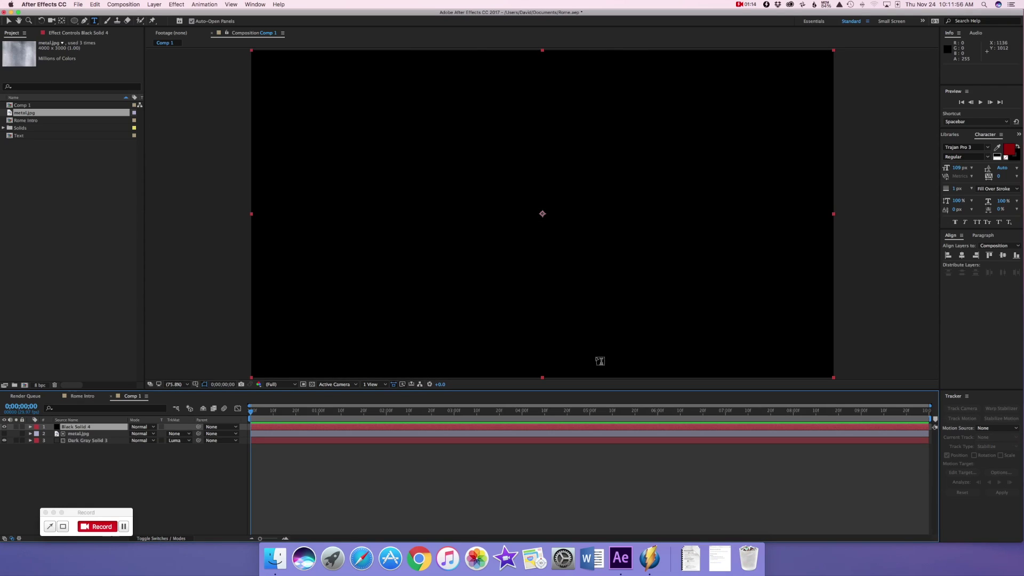
Draw an elliptical mask nearly filling the frame on the black solid and scale the layer to 117%
left_click(74, 22)
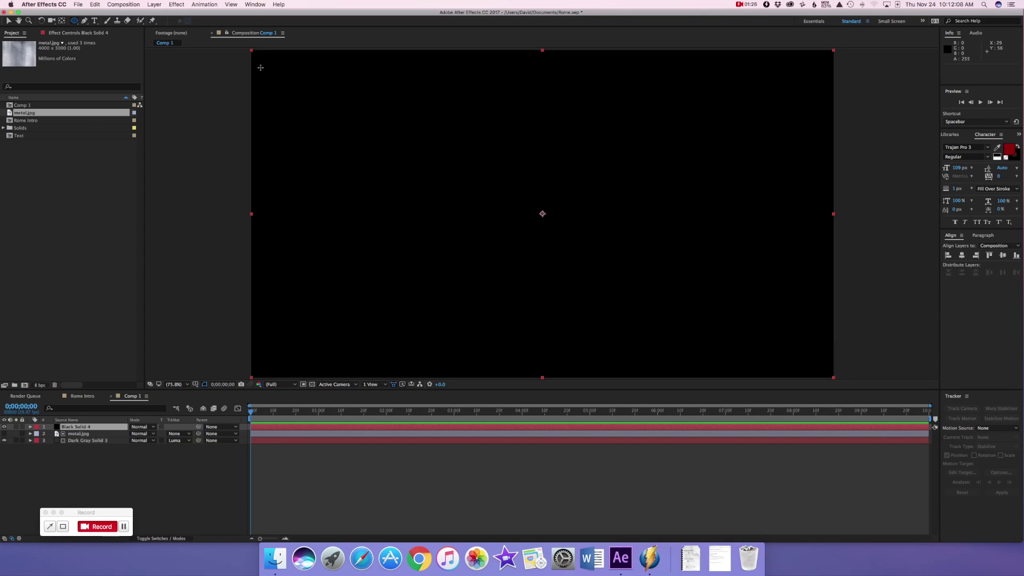
left_click_drag(250, 62, 312, 87)
left_click_drag(424, 113, 842, 370)
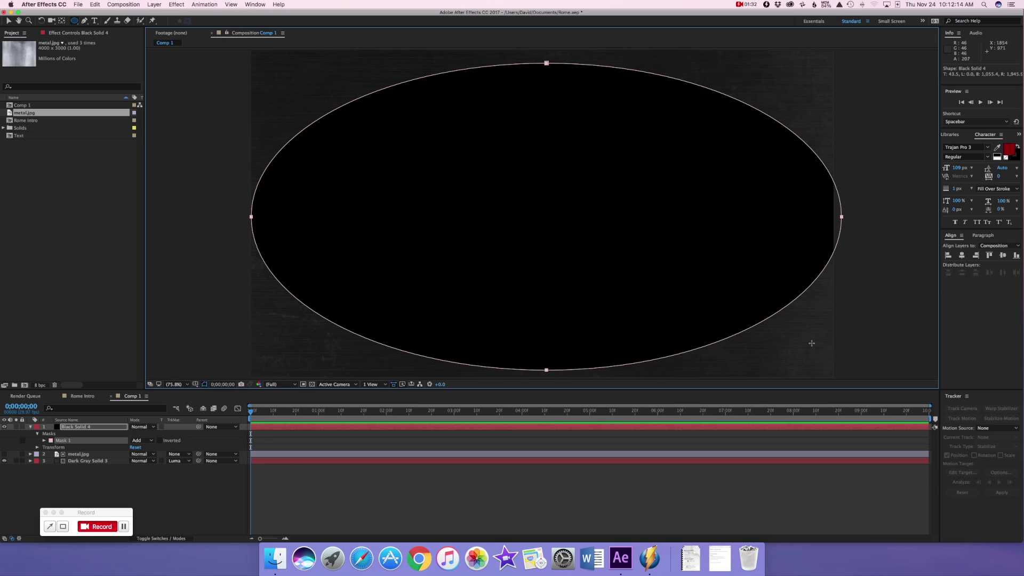
key("s")
left_click_drag(154, 433, 161, 434)
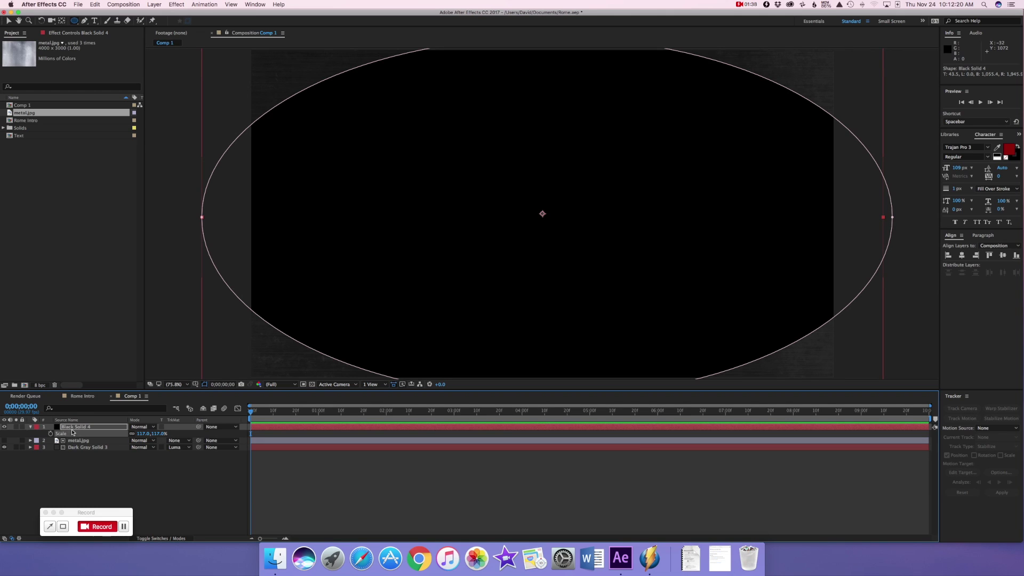
Set the black solid's mask to Subtract and feather it by 510 pixels to form a vignette
key("m")
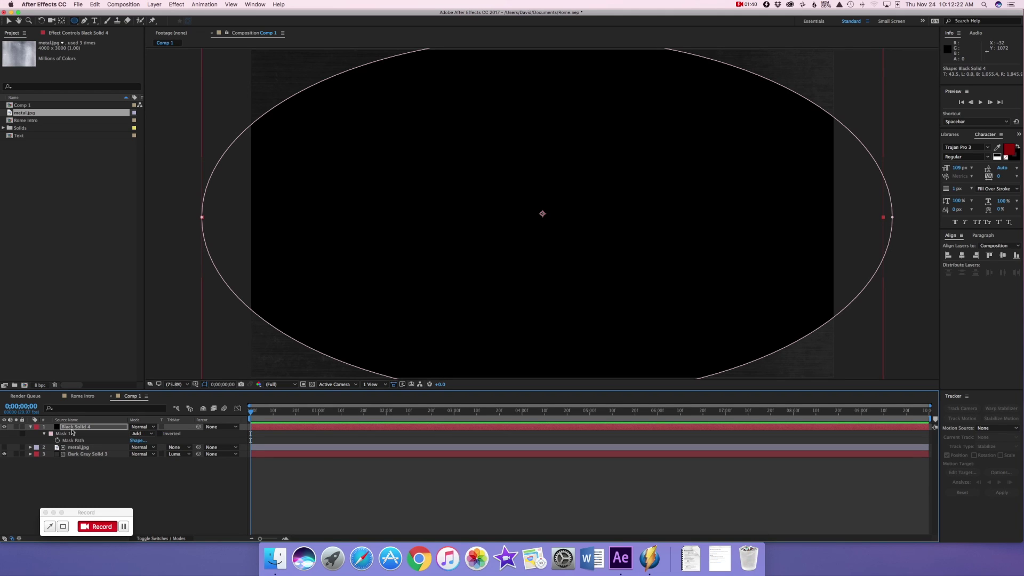
left_click(136, 434)
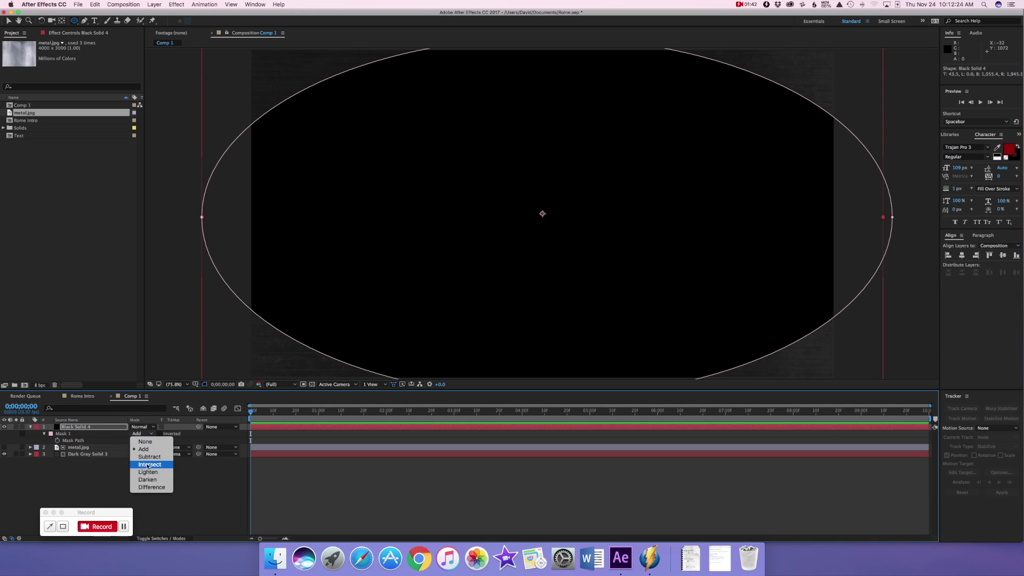
left_click(148, 456)
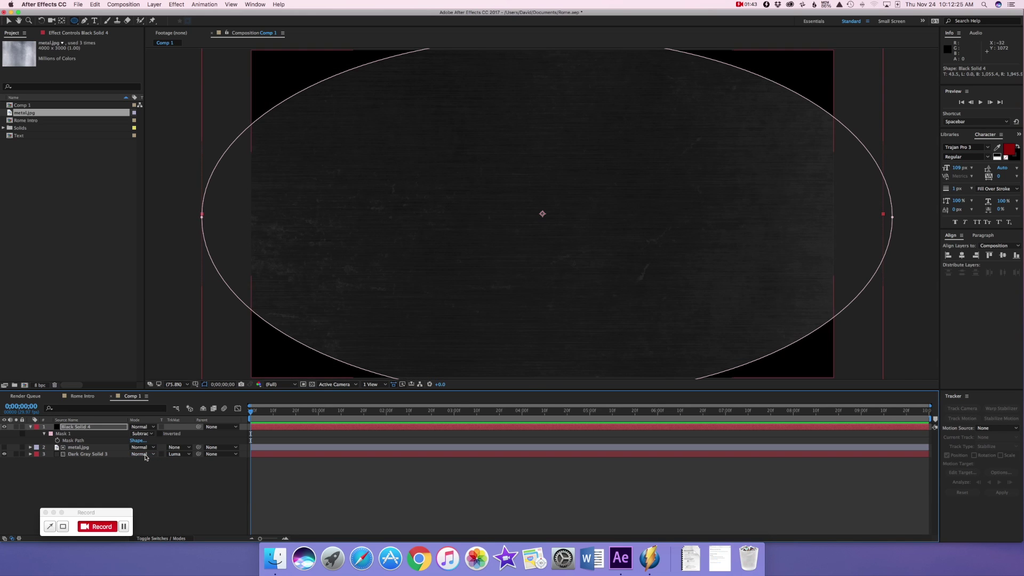
left_click(45, 434)
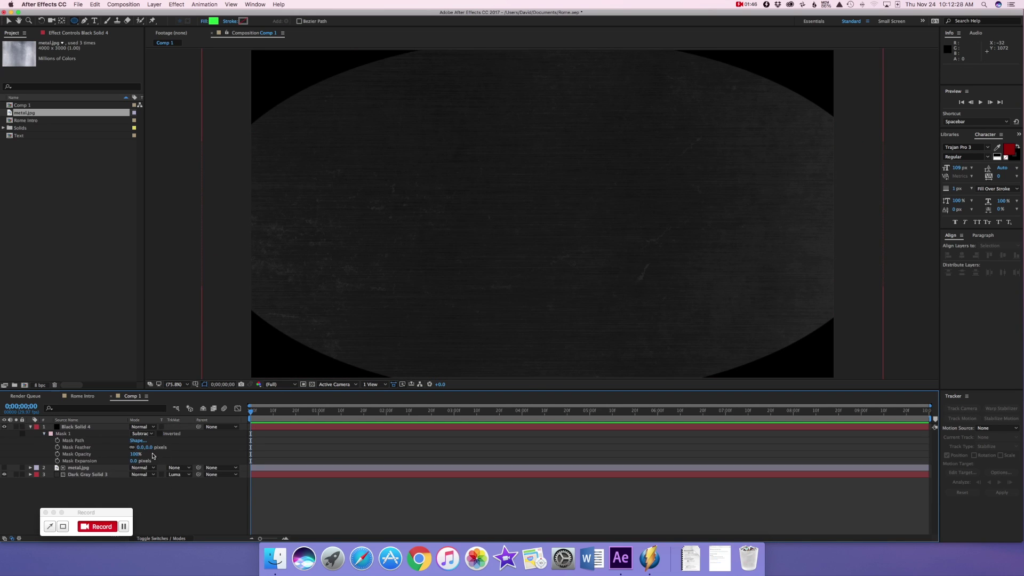
left_click_drag(140, 451, 339, 445)
left_click(312, 519)
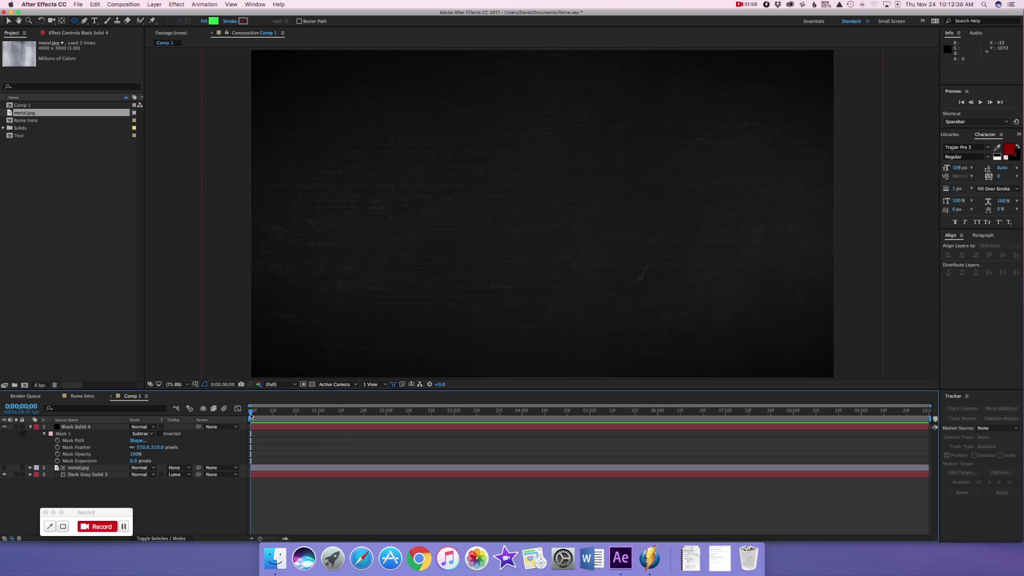
left_click(31, 426)
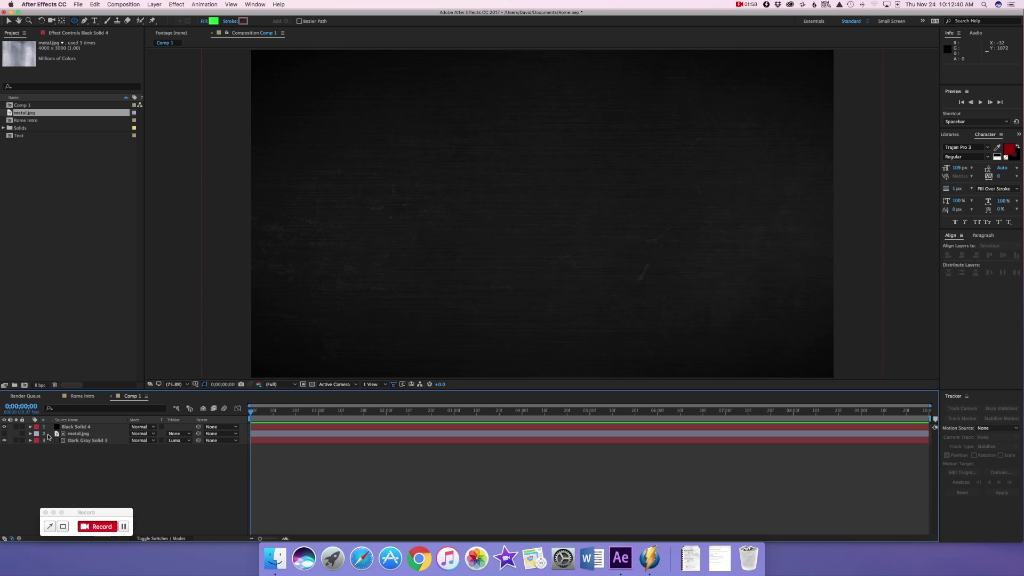
Create a new text layer with the text color dark red 8A0000
left_click(154, 4)
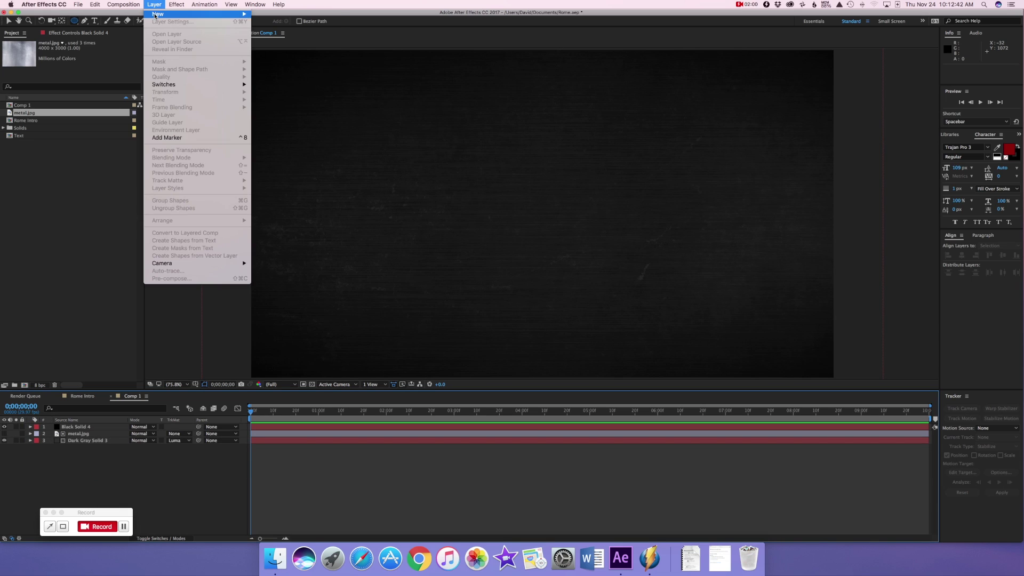
mouse_move(158, 14)
left_click(278, 17)
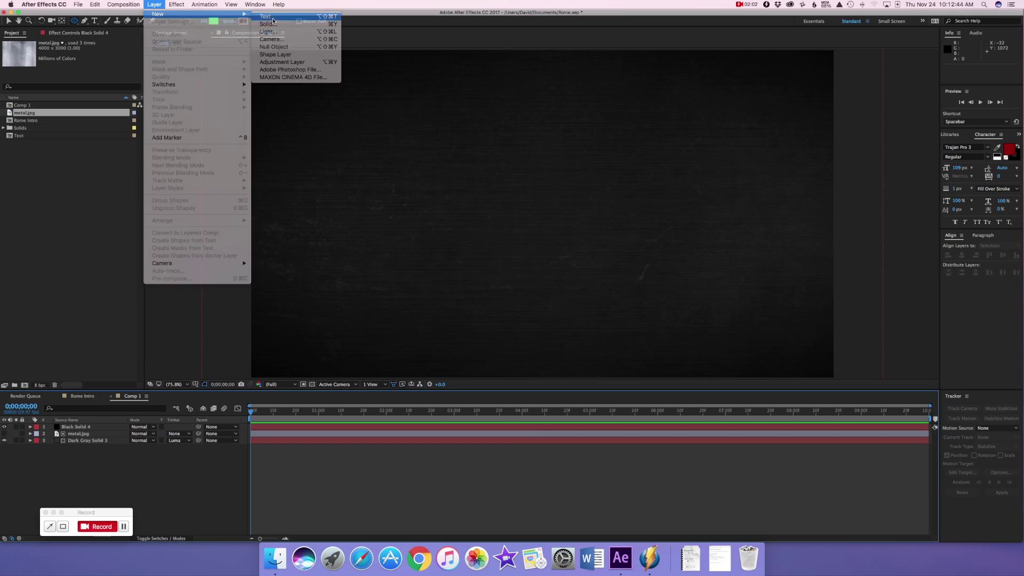
left_click(1009, 150)
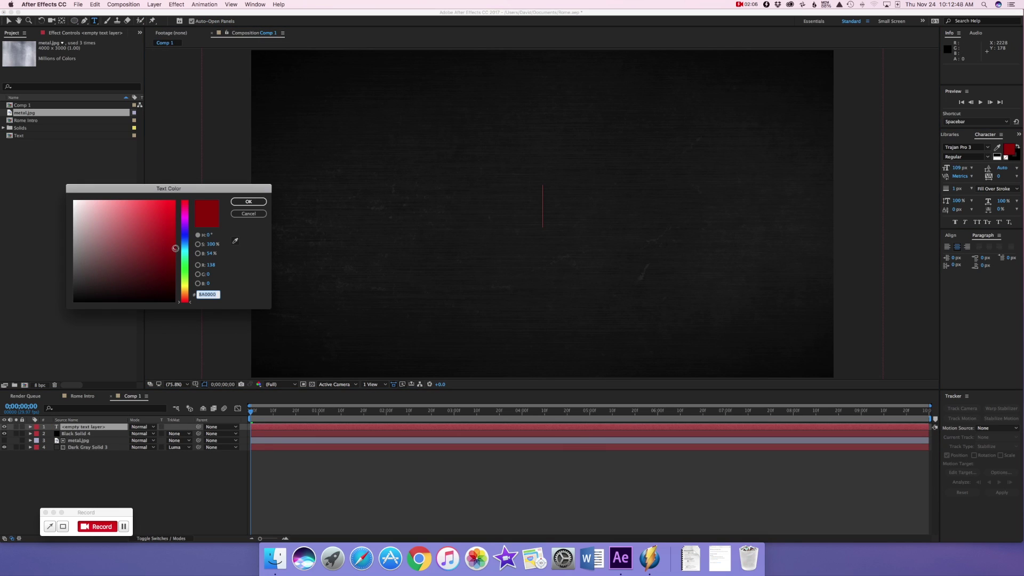
left_click(253, 202)
left_click(253, 202)
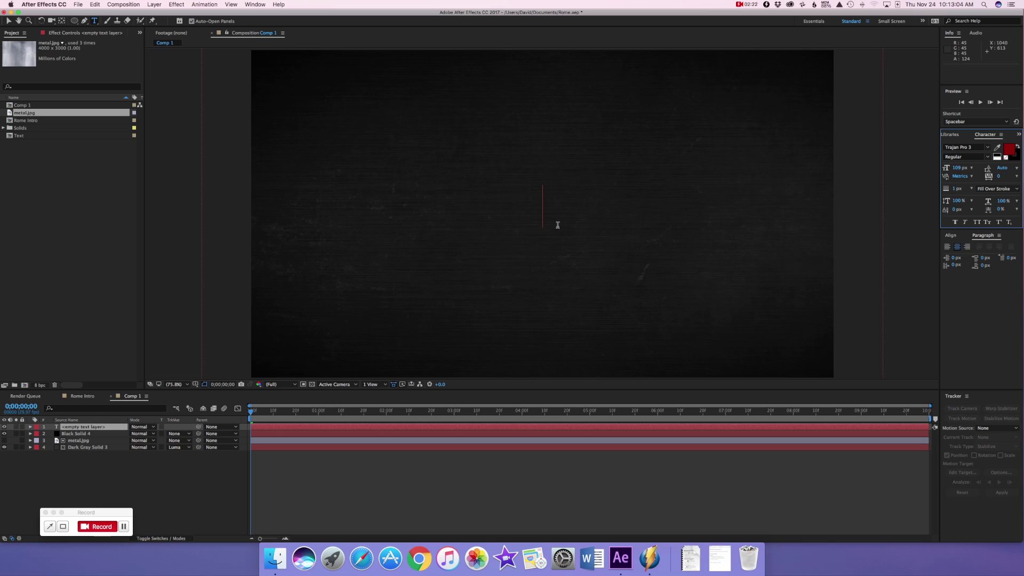
Enter the person's first name as the title text in the new text layer
left_click(544, 212)
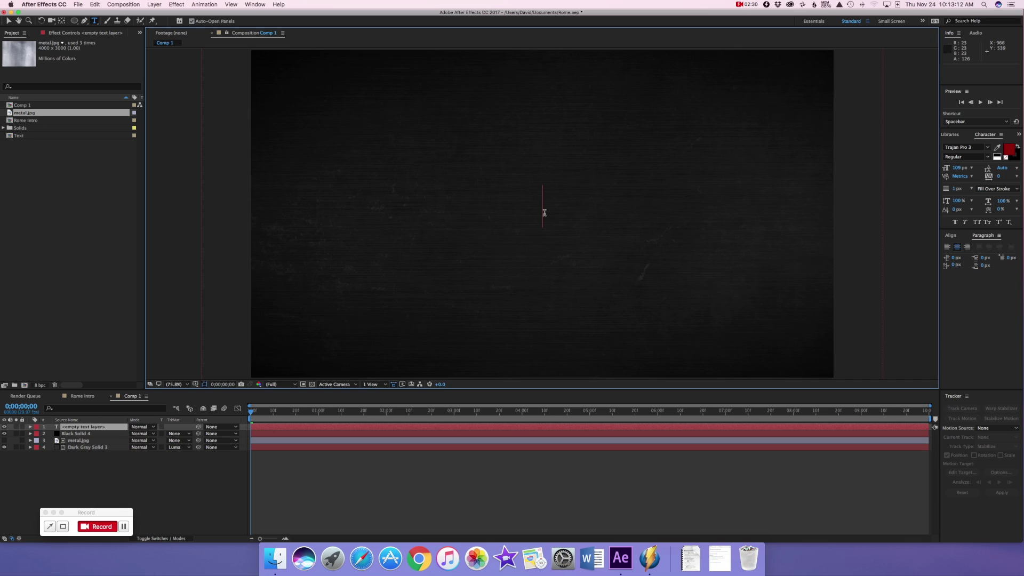
type("Henry")
left_click_drag(599, 200, 501, 208)
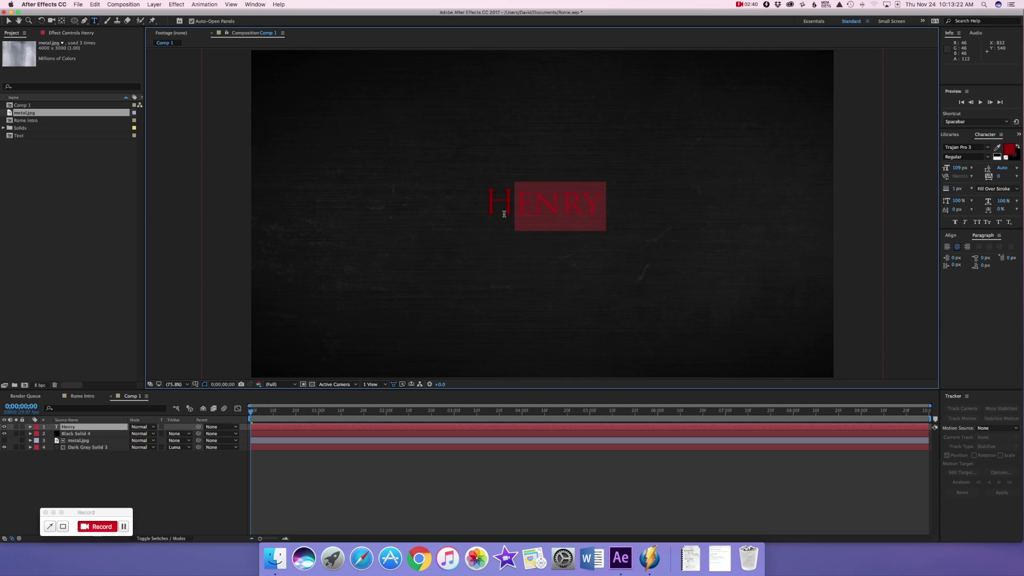
left_click(485, 475)
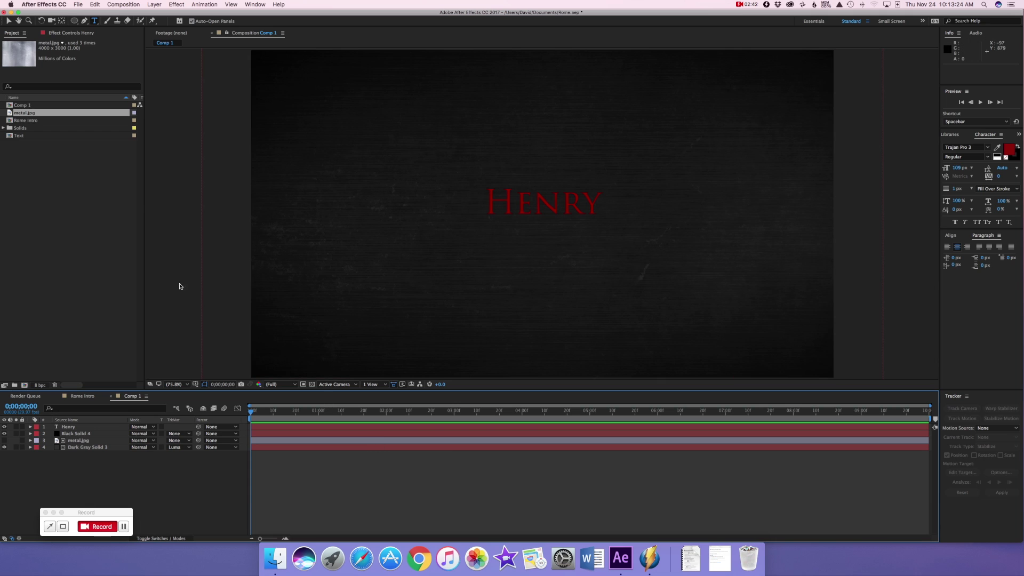
Place another copy of metal.jpg above the title text layer and set it as the text's Luma Matte
left_click_drag(16, 115, 62, 427)
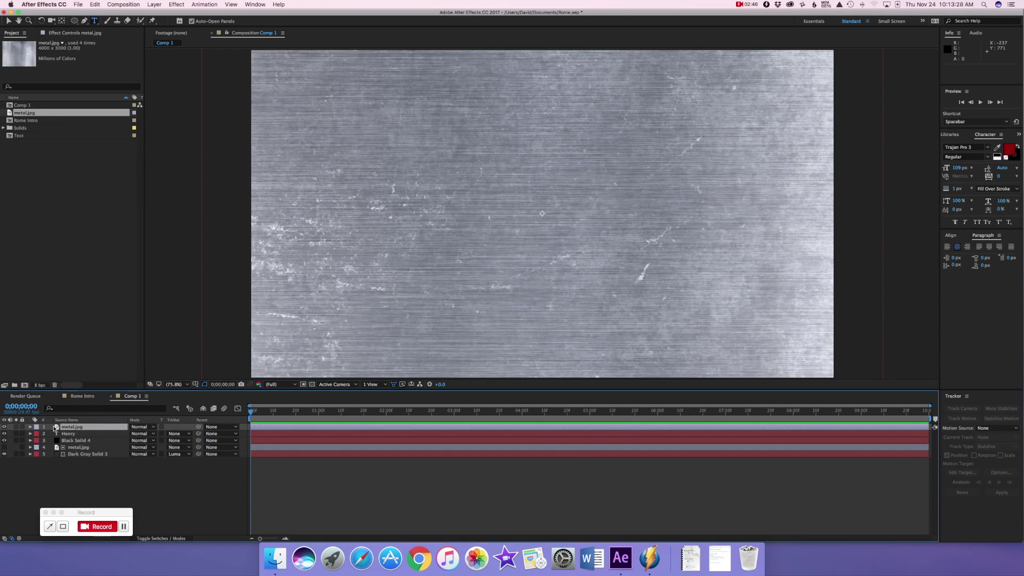
left_click(172, 435)
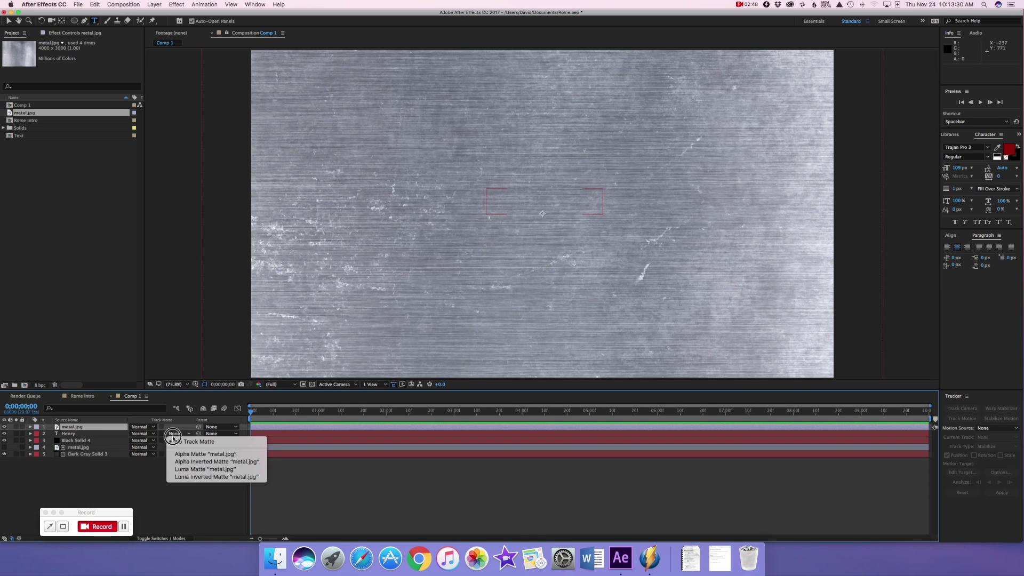
left_click(206, 469)
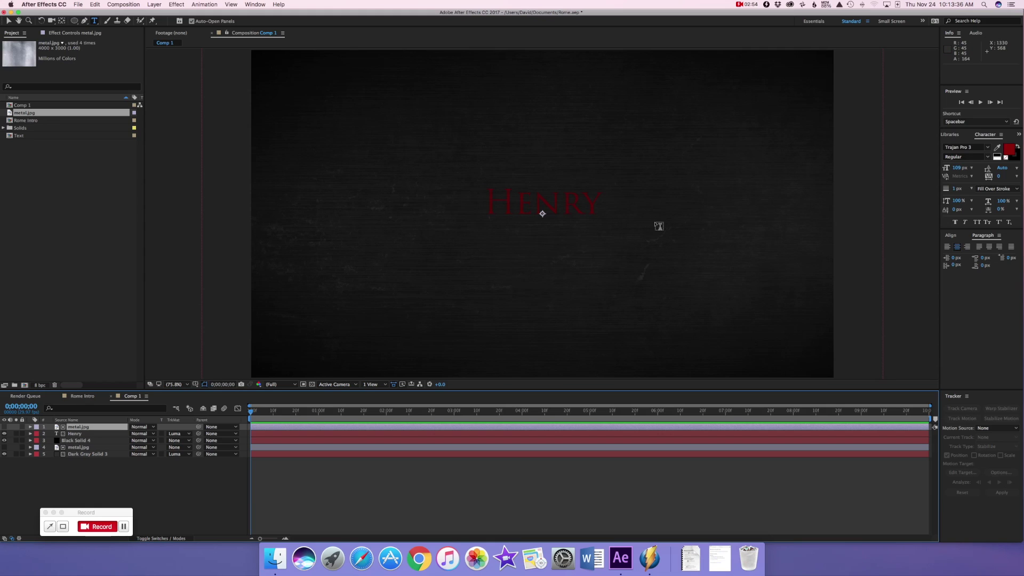
Scale the upper metal.jpg matte layer to 260% and adjust its rotation
key("s")
left_click_drag(155, 437, 212, 429)
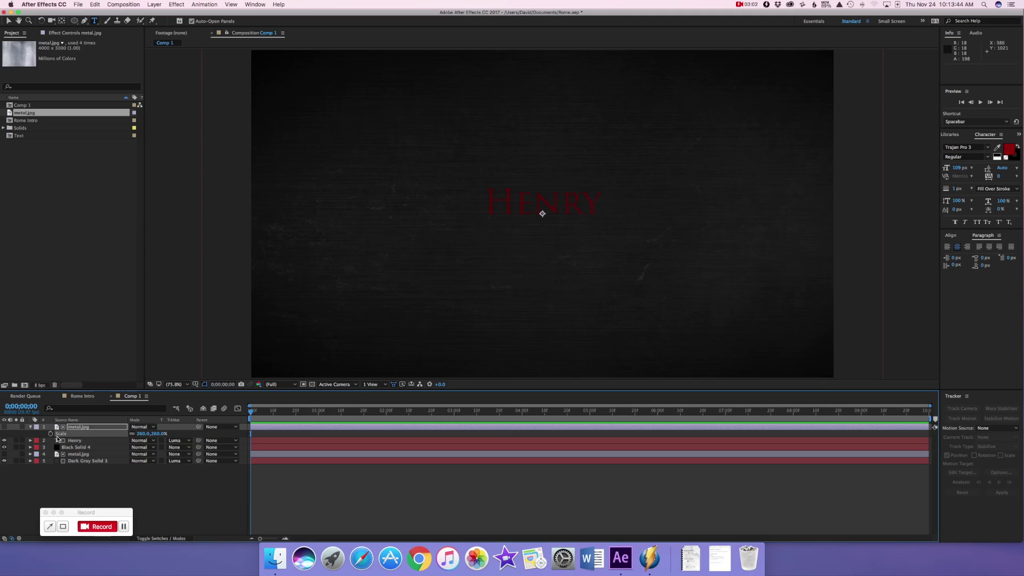
key("r")
left_click_drag(142, 433, 149, 432)
left_click(283, 487)
left_click(30, 428)
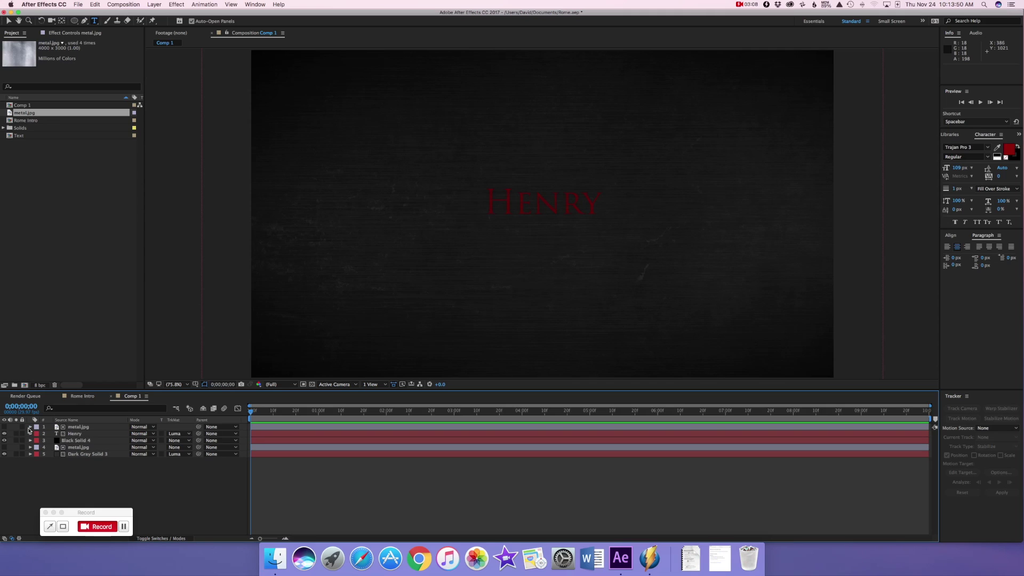
Align the title text layer to the vertical and horizontal center of the composition
left_click(82, 435)
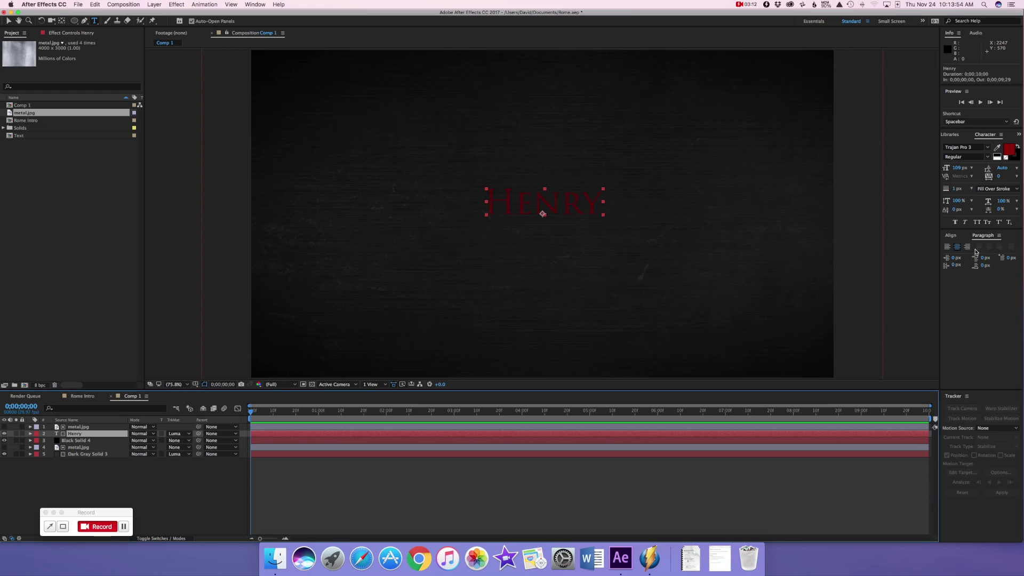
left_click(952, 236)
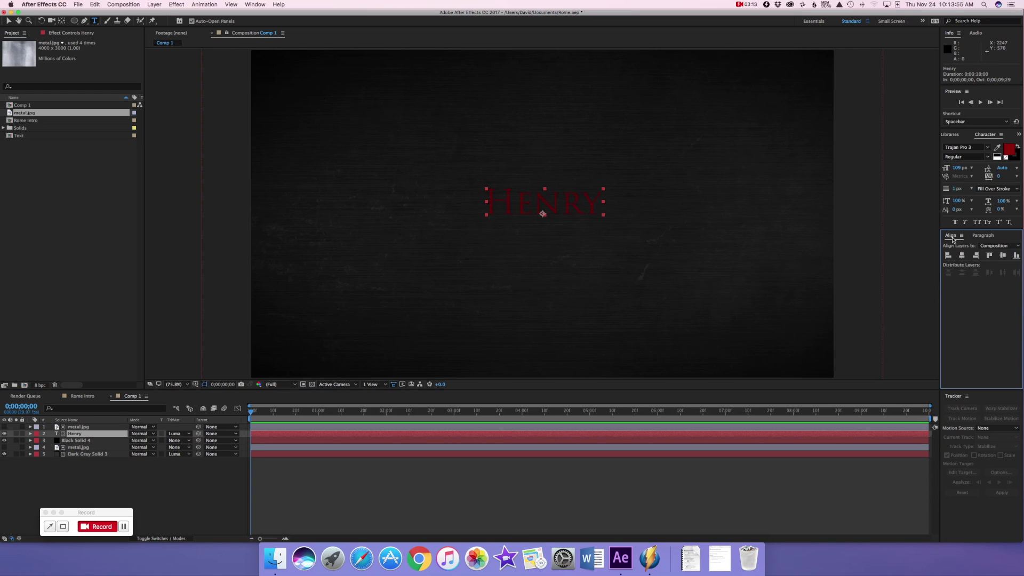
left_click(1003, 256)
left_click(962, 256)
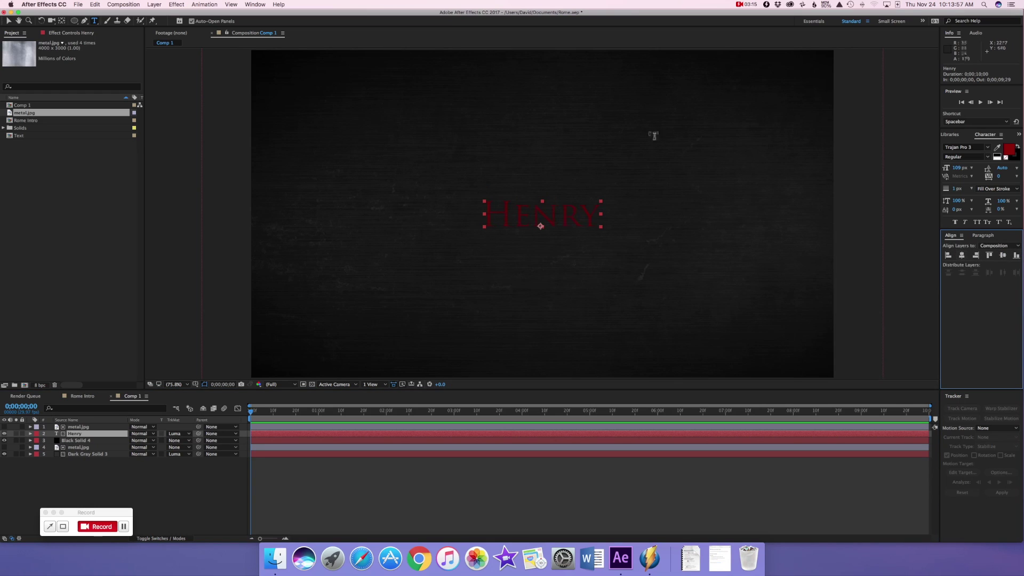
left_click(255, 5)
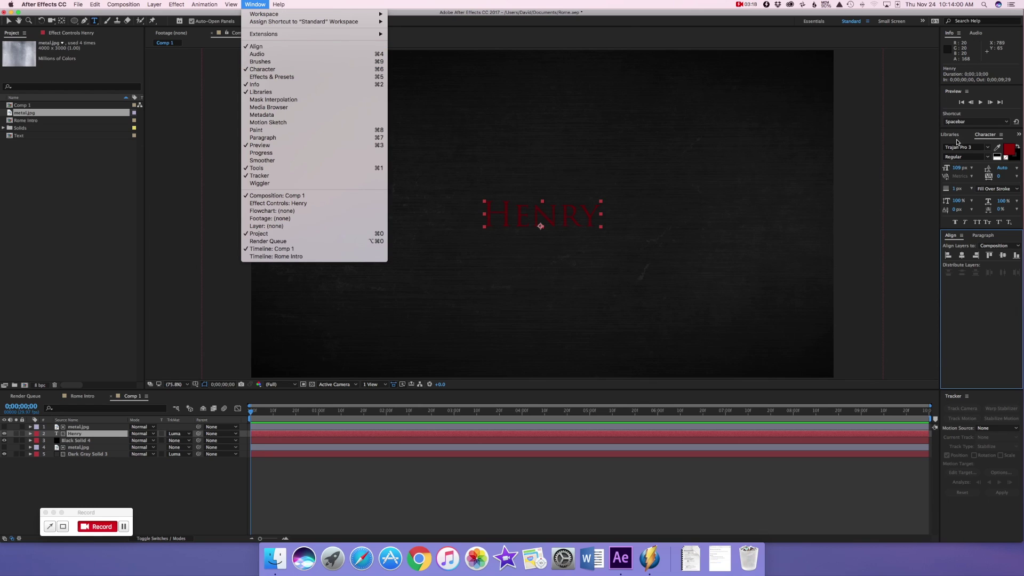
left_click(1005, 344)
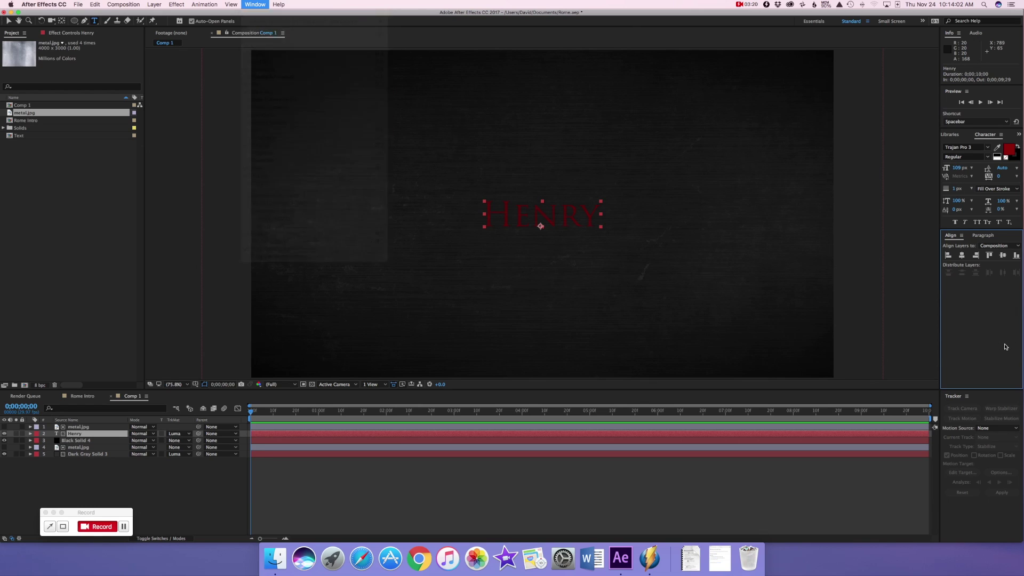
left_click(501, 475)
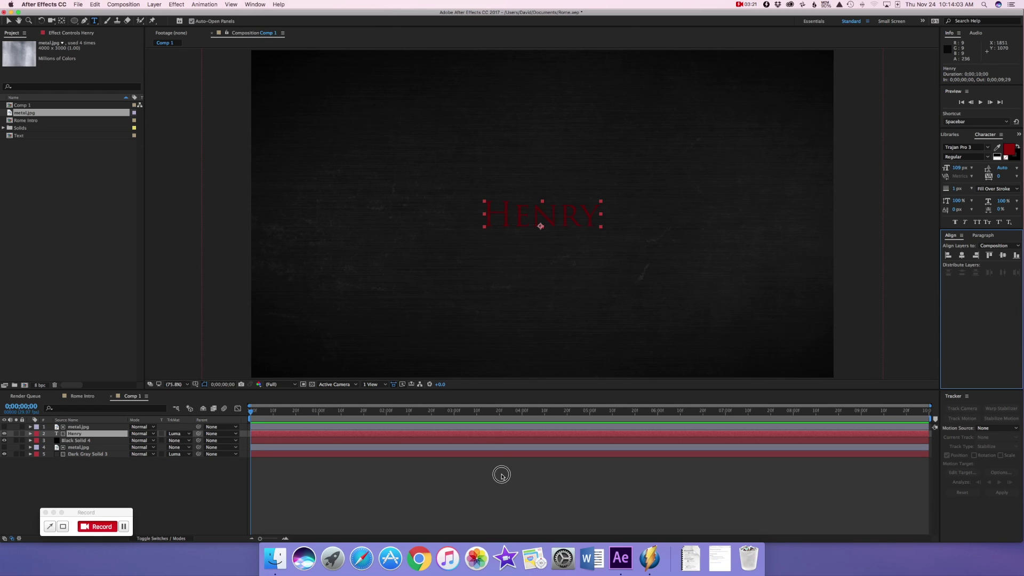
left_click(492, 436)
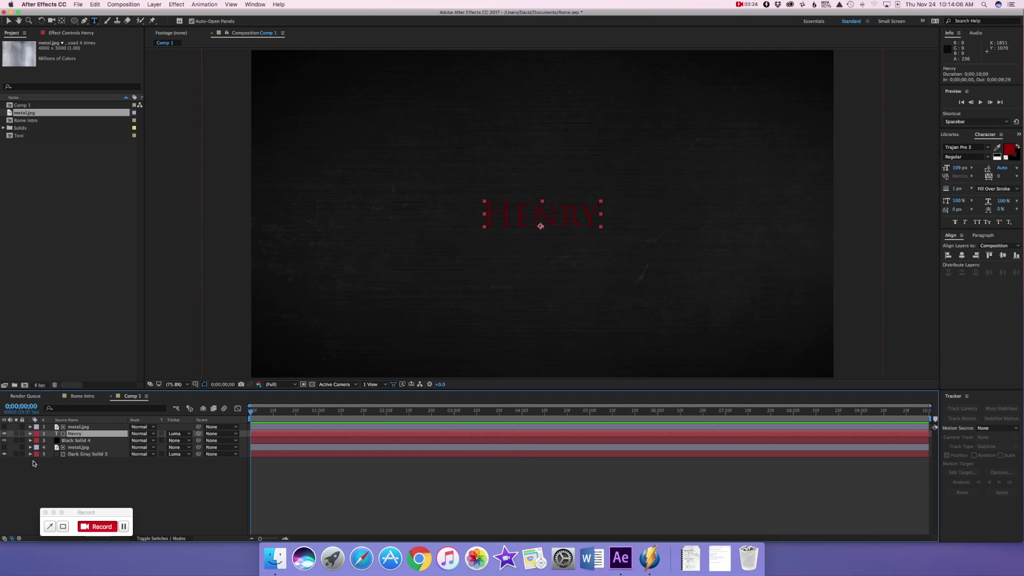
Add a Rotation text animator to the title layer and enable per-character 3D for it
left_click(30, 433)
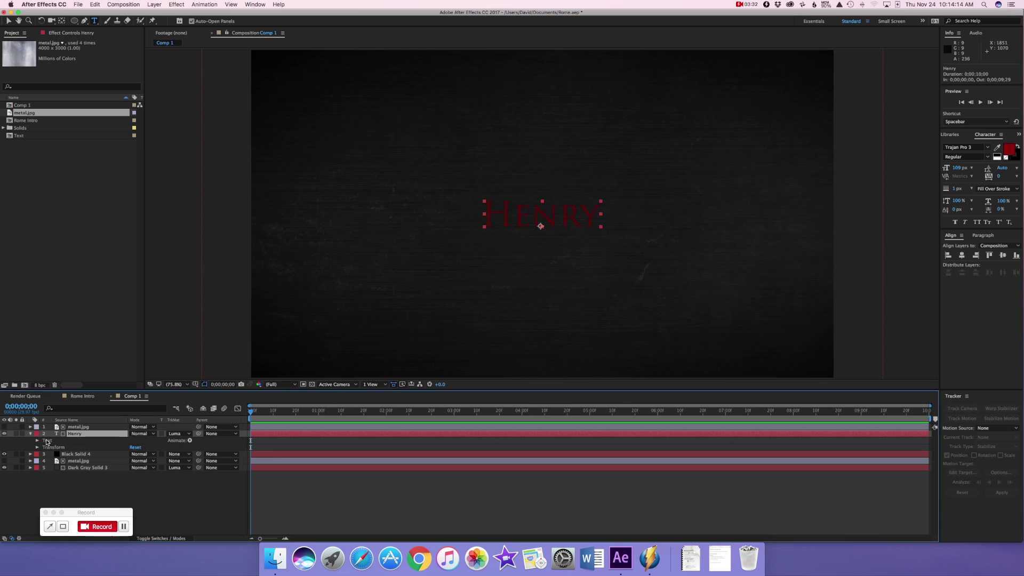
left_click(190, 441)
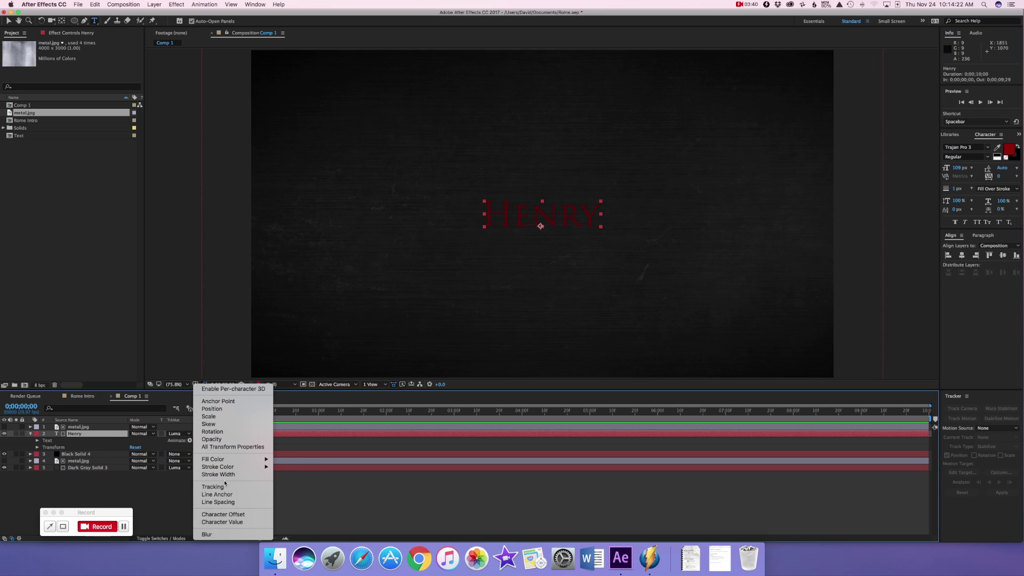
left_click(216, 433)
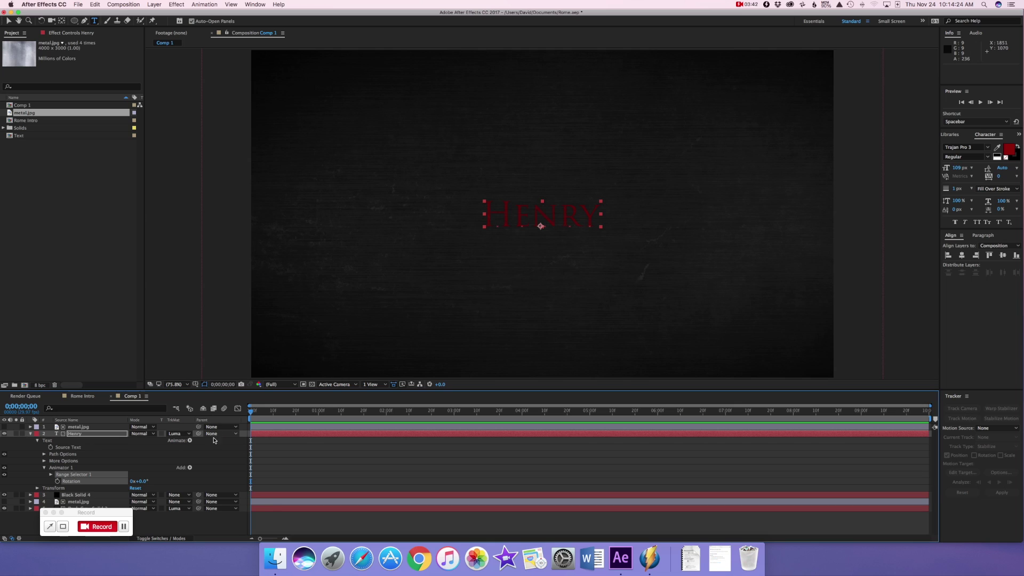
left_click_drag(140, 484, 158, 467)
key("super+z")
left_click(189, 468)
mouse_move(203, 470)
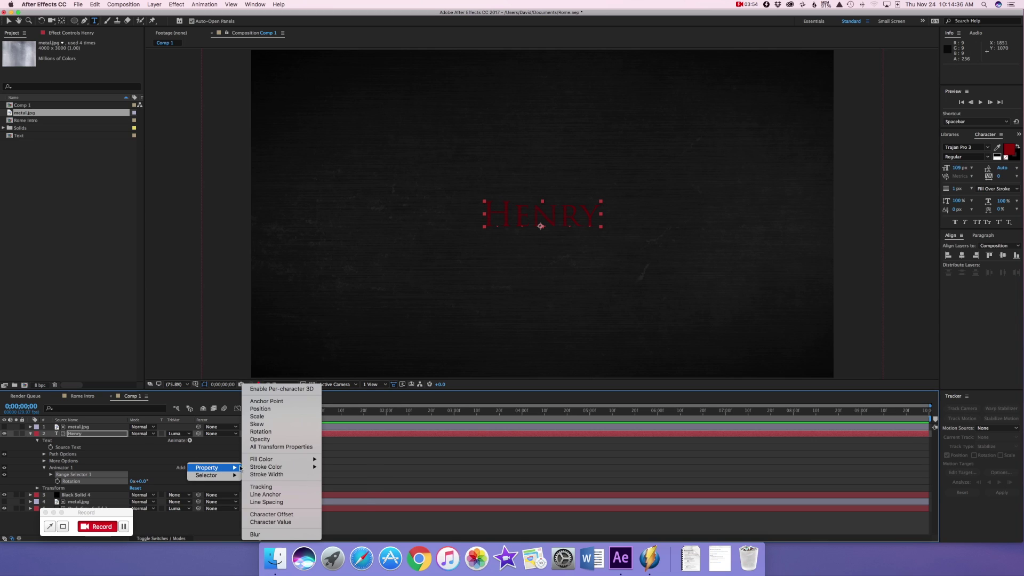
left_click(271, 390)
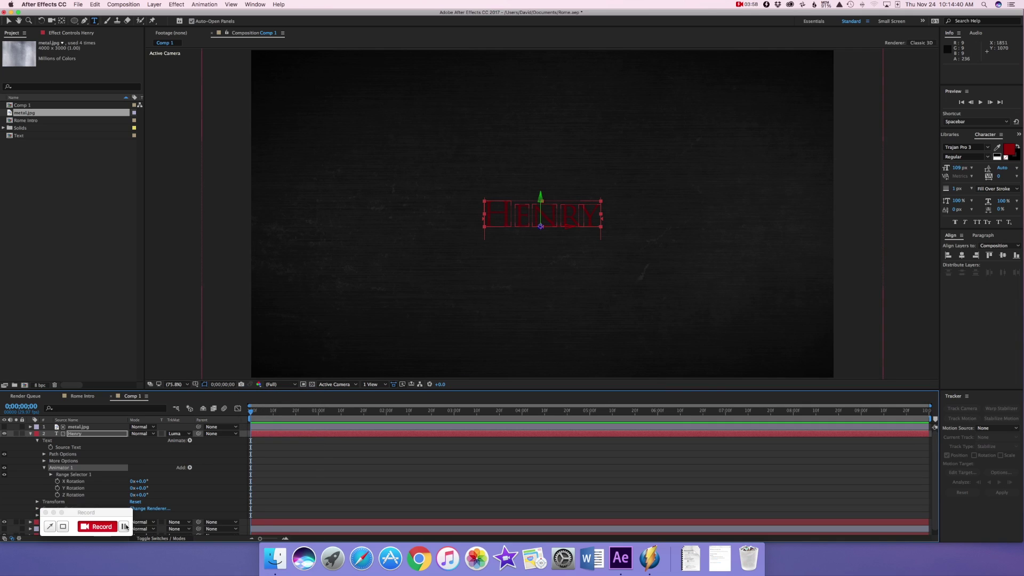
Try out different Y Rotation amounts on the title text's animator
scroll(131, 493, "down", 1)
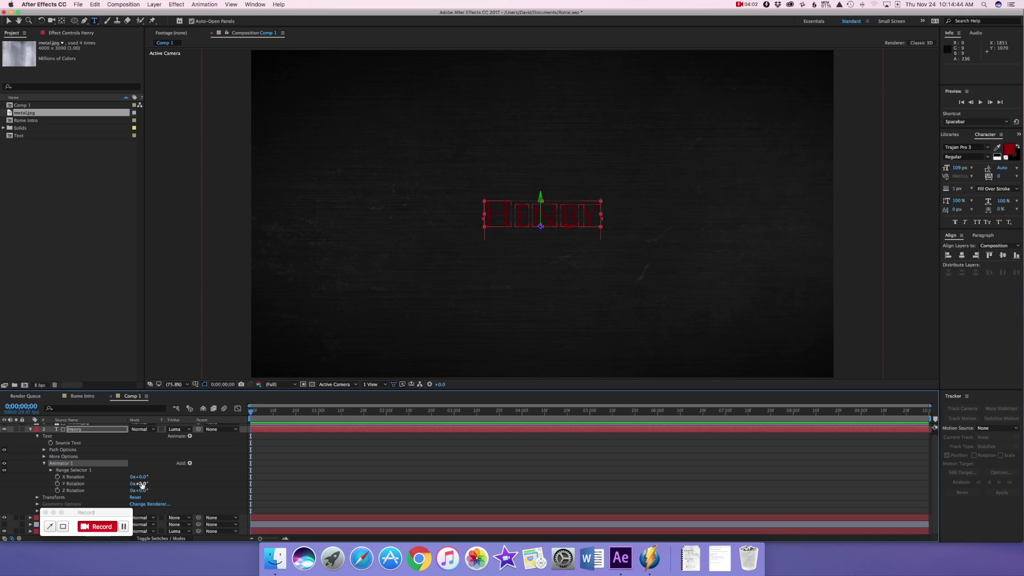
left_click_drag(142, 484, 180, 483)
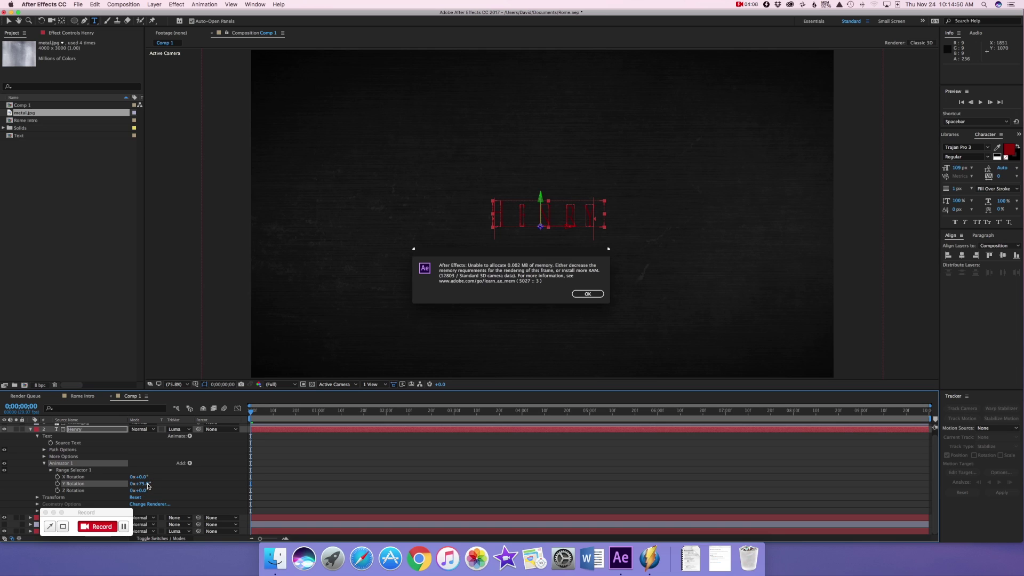
left_click(587, 294)
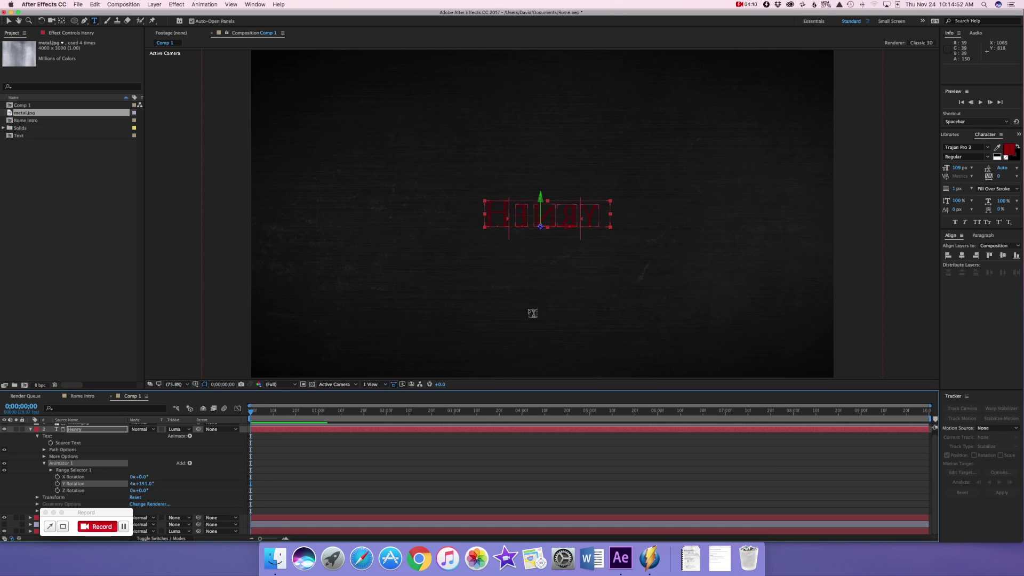
left_click_drag(143, 484, 45, 485)
Set the text animator's Y Rotation to 0x-90° and add a keyframe for it at the start of the timeline
left_click(132, 484)
type("0")
key("Return")
left_click(148, 484)
type("90")
key("Return")
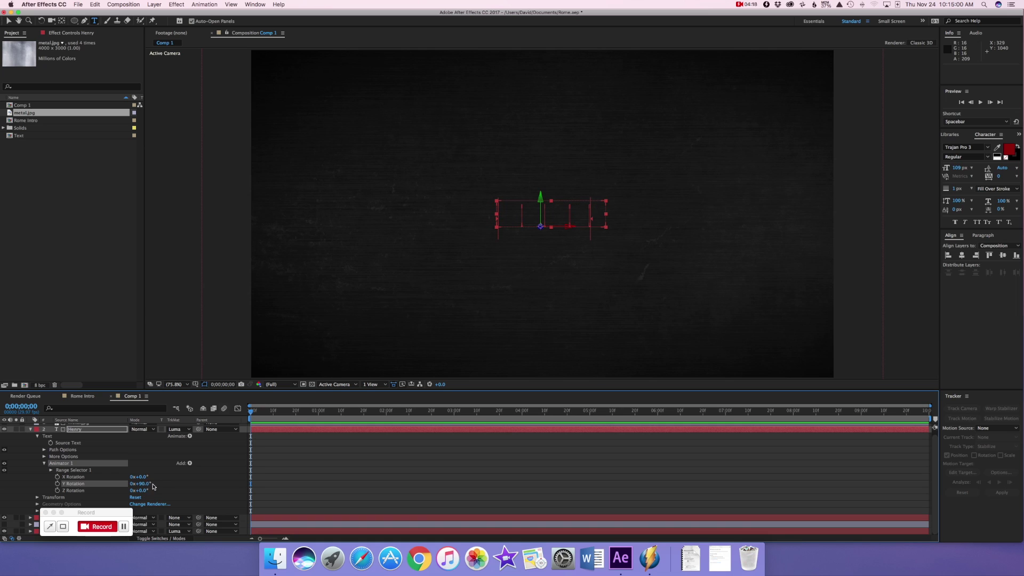
left_click(142, 483)
key("Return")
left_click(57, 484)
Keyframe the text animator's Y Rotation at 0° at the 2-second mark
left_click_drag(253, 413, 385, 404)
left_click(142, 484)
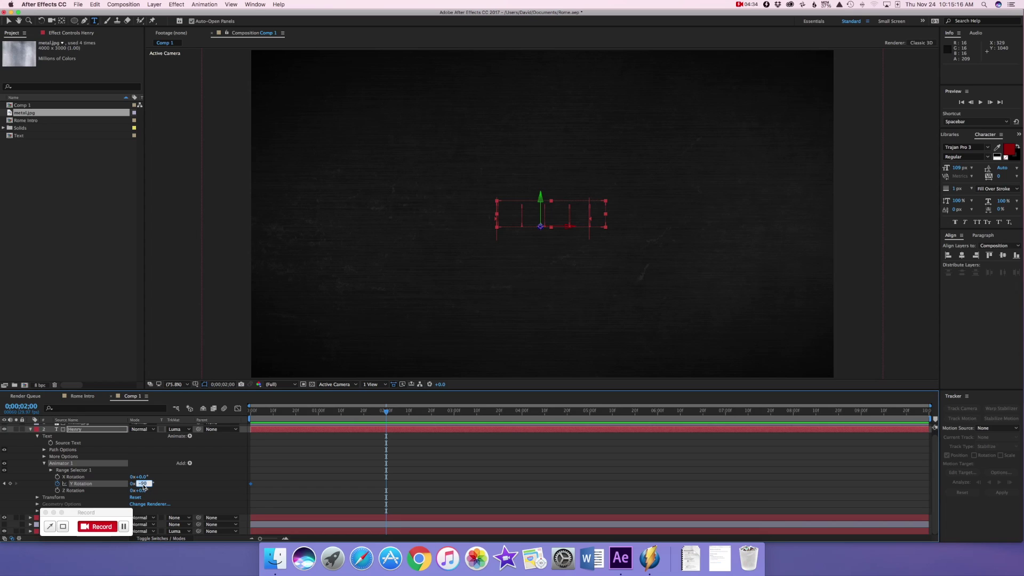
type("0")
key("Return")
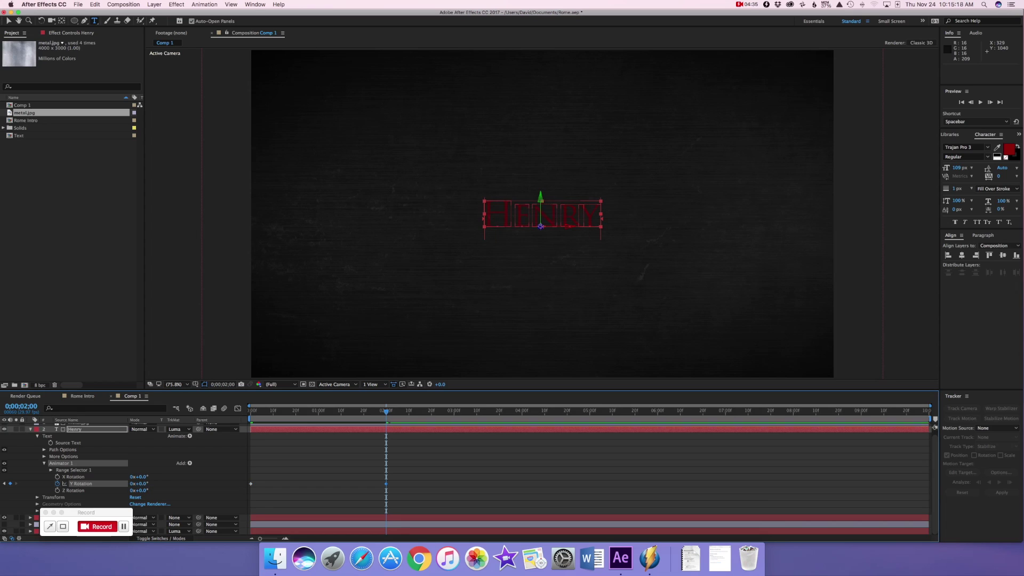
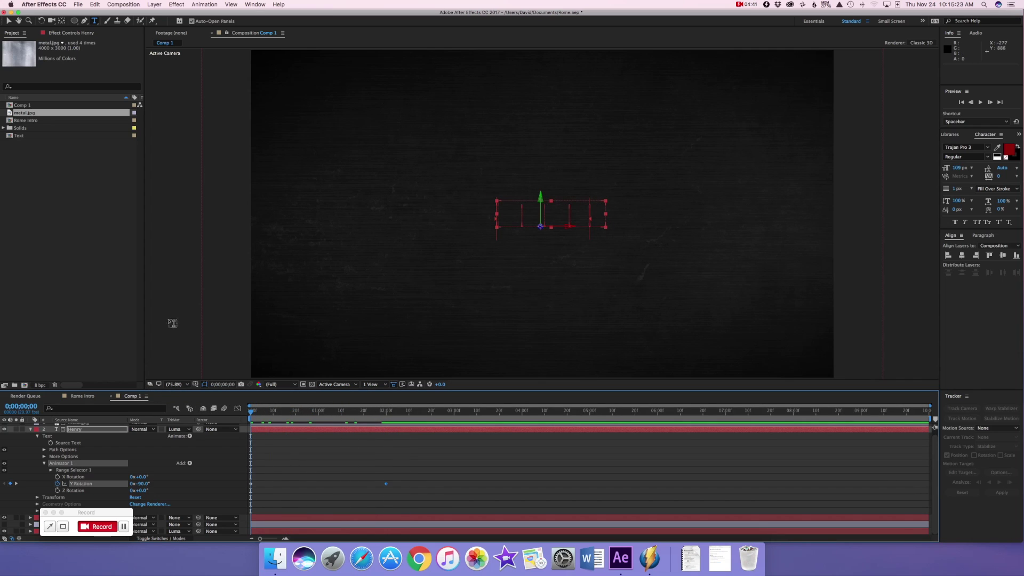
Switch to the Selection tool, deselect the title layer and keep the playhead at the start of the timeline
left_click(8, 20)
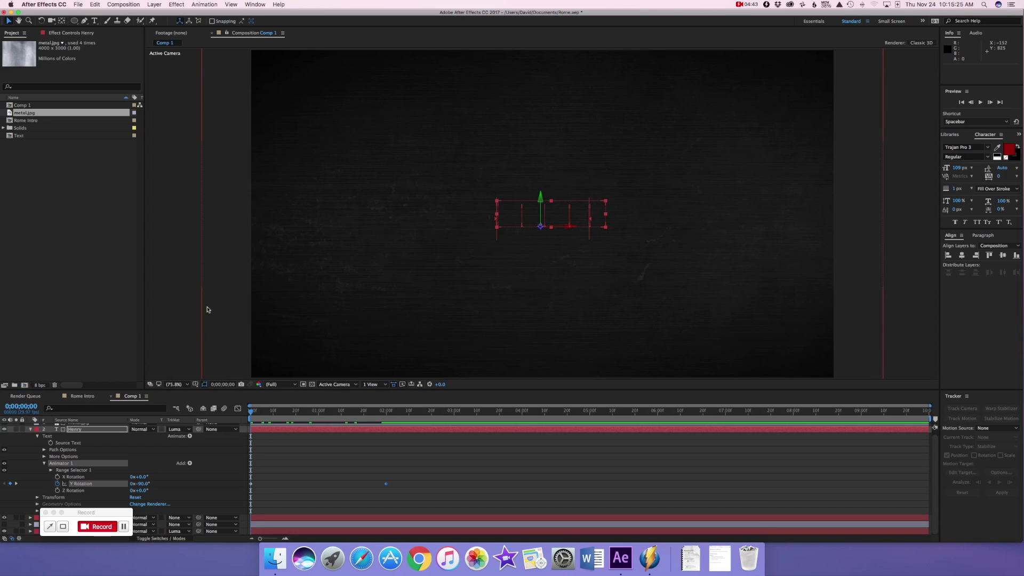
left_click(184, 347)
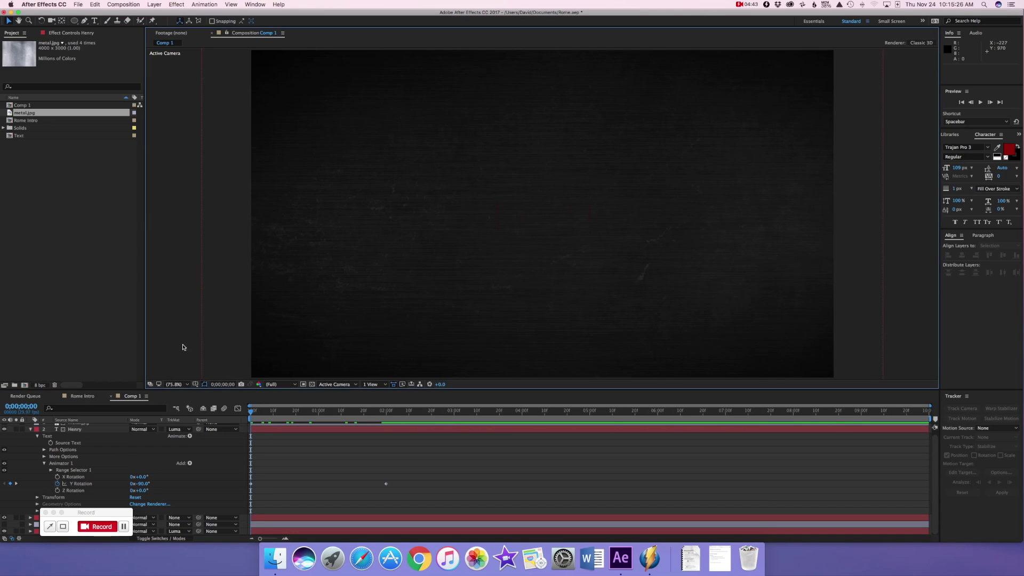
left_click(254, 412)
left_click(242, 412)
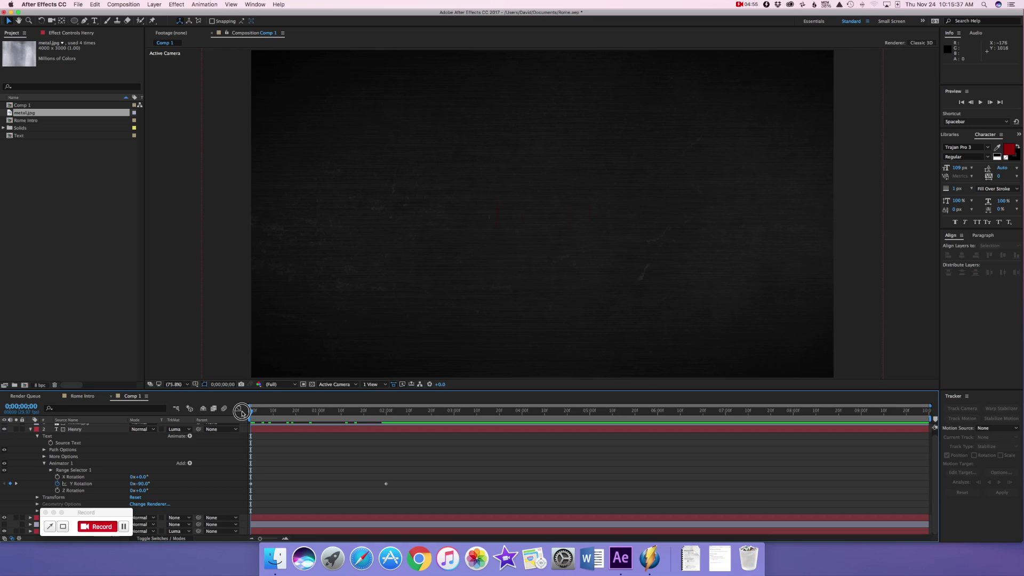
Fade in the title layer with Opacity keyframes of 0% at the start and 100% at 0;00;00;05
left_click(75, 432)
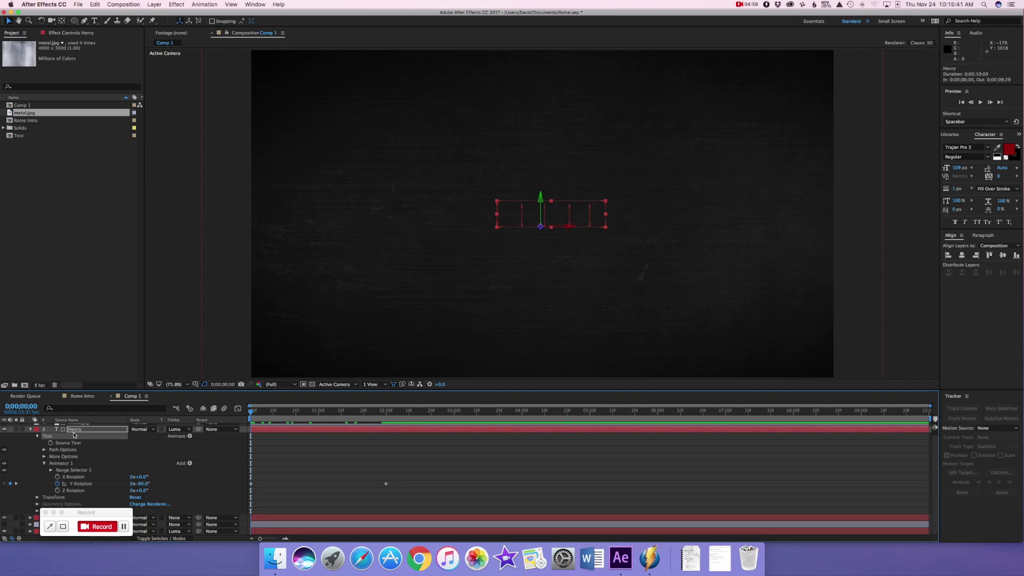
key("t")
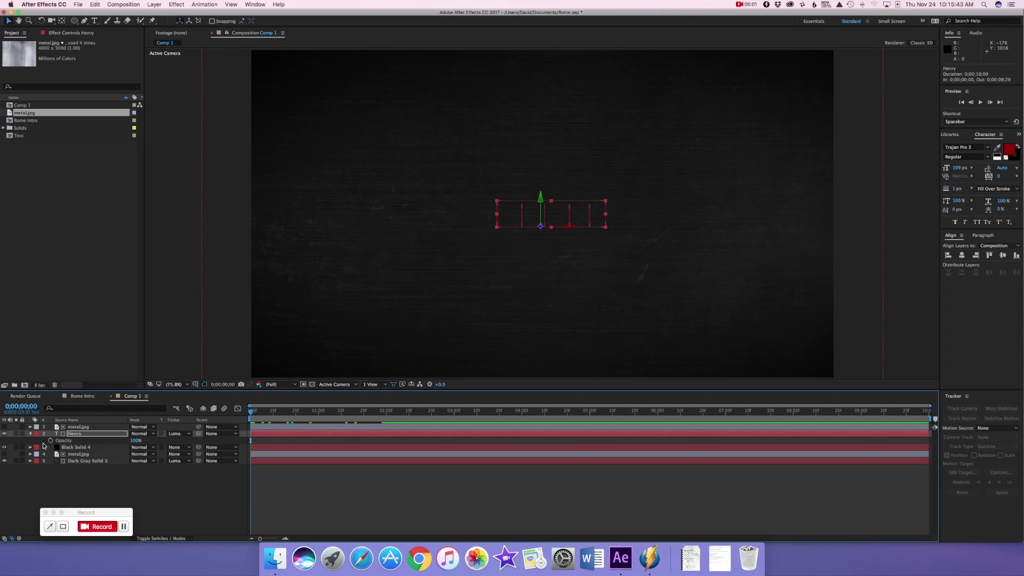
left_click(23, 439)
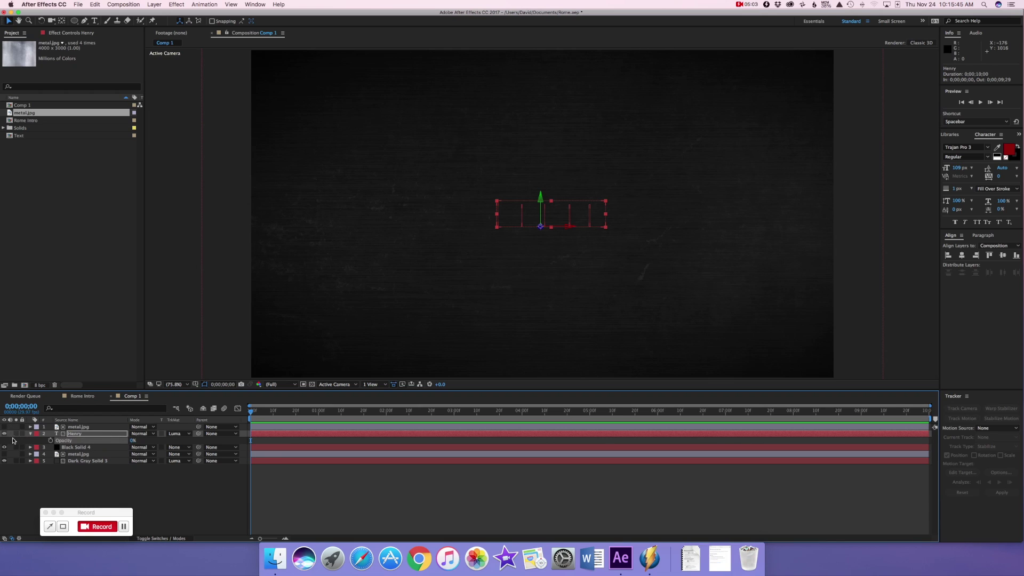
left_click(51, 441)
left_click_drag(253, 413, 261, 411)
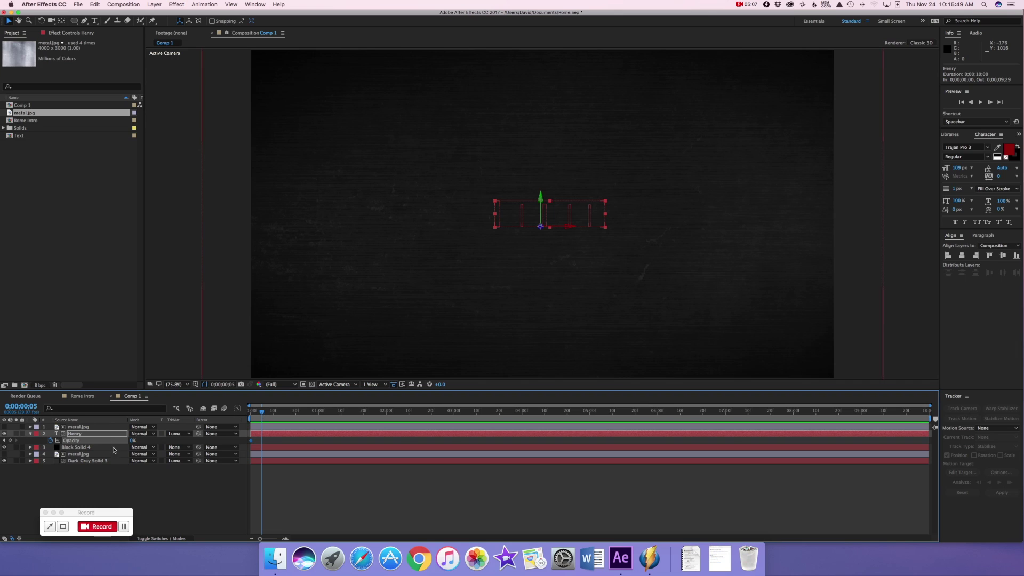
left_click(132, 441)
type("100")
key("Return")
Preview the title animation from the start, return the playhead to the first frame and collapse the title layer
left_click_drag(266, 415, 219, 411)
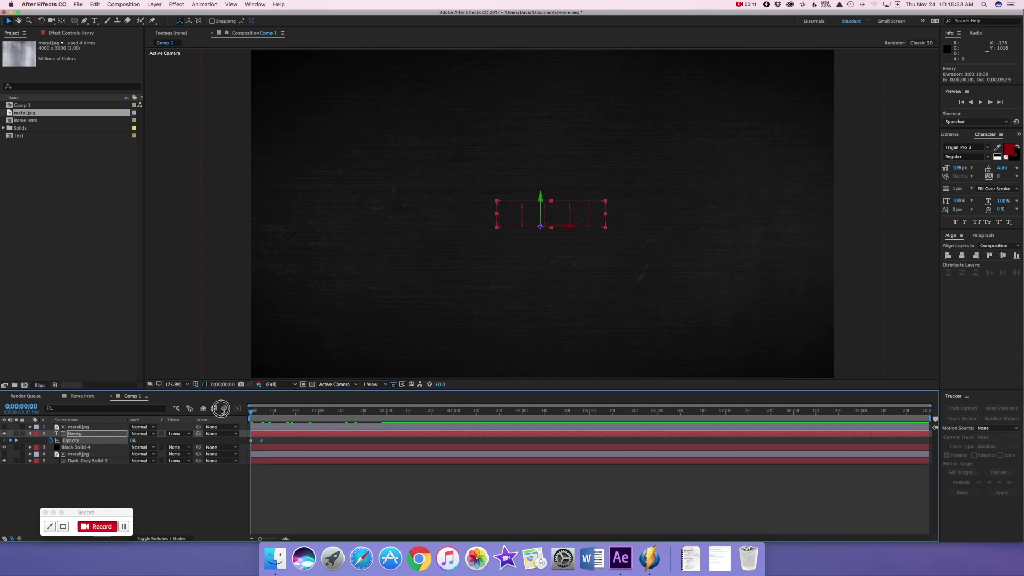
left_click(280, 508)
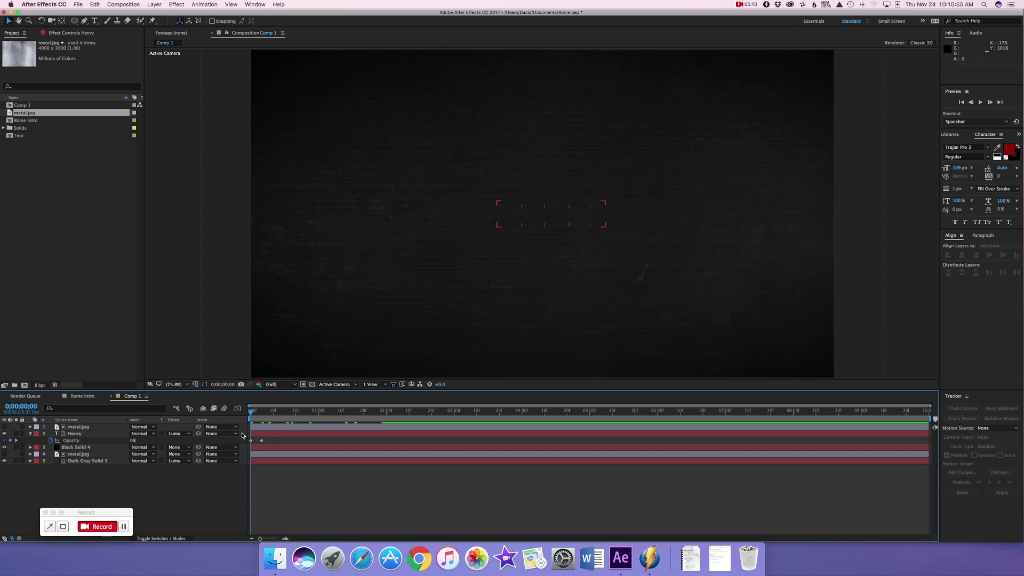
key("space")
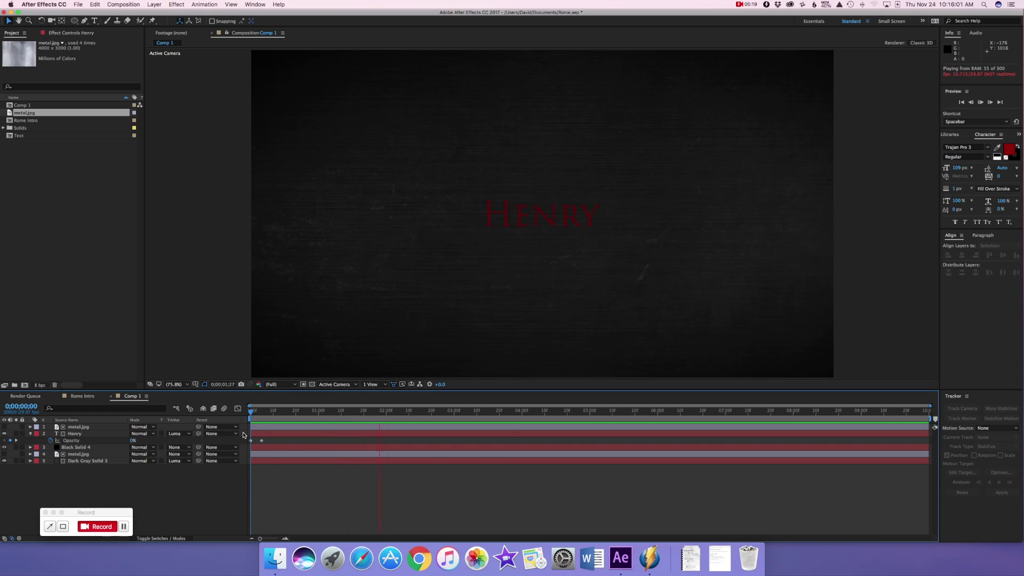
left_click(453, 412)
left_click_drag(455, 413, 250, 420)
left_click(31, 435)
Add a Spot light layer to the composition, keeping the existing light settings
left_click(155, 4)
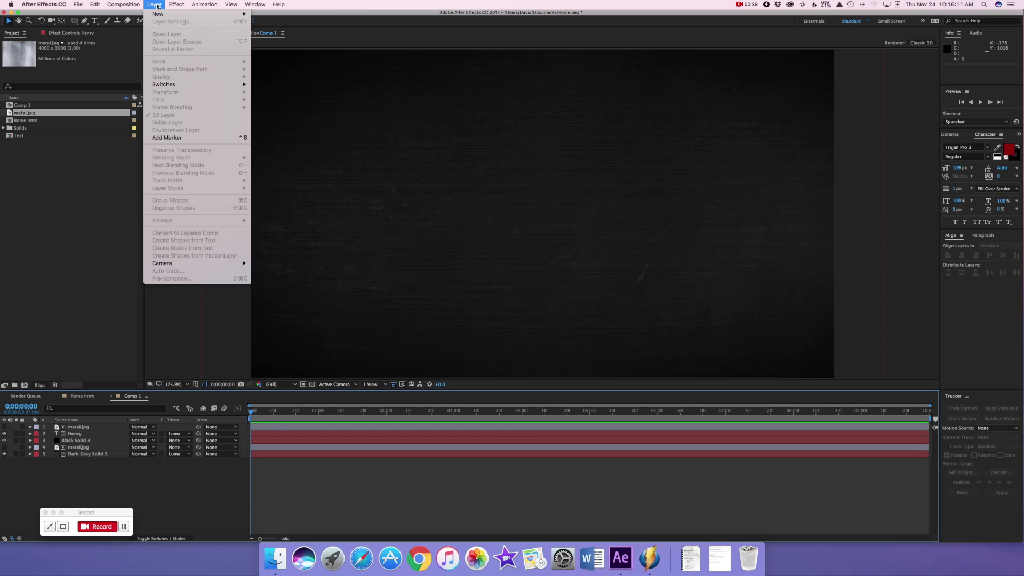
mouse_move(214, 28)
left_click(289, 33)
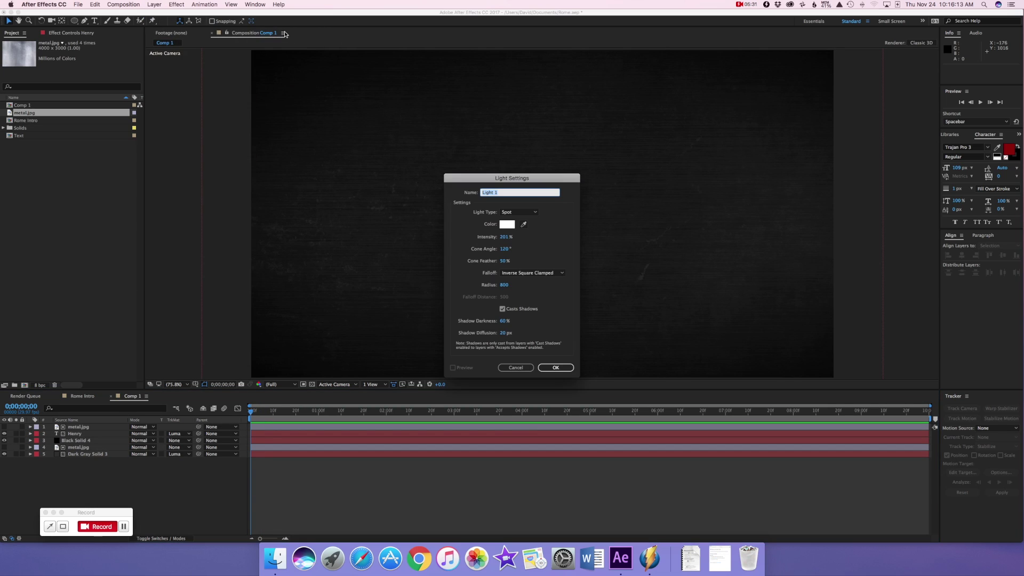
left_click(518, 213)
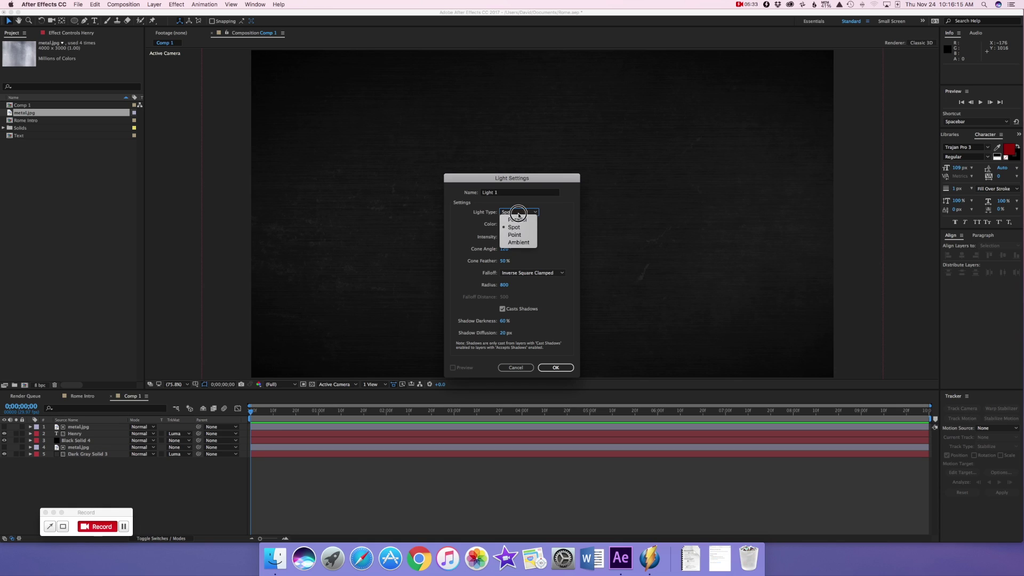
left_click(513, 202)
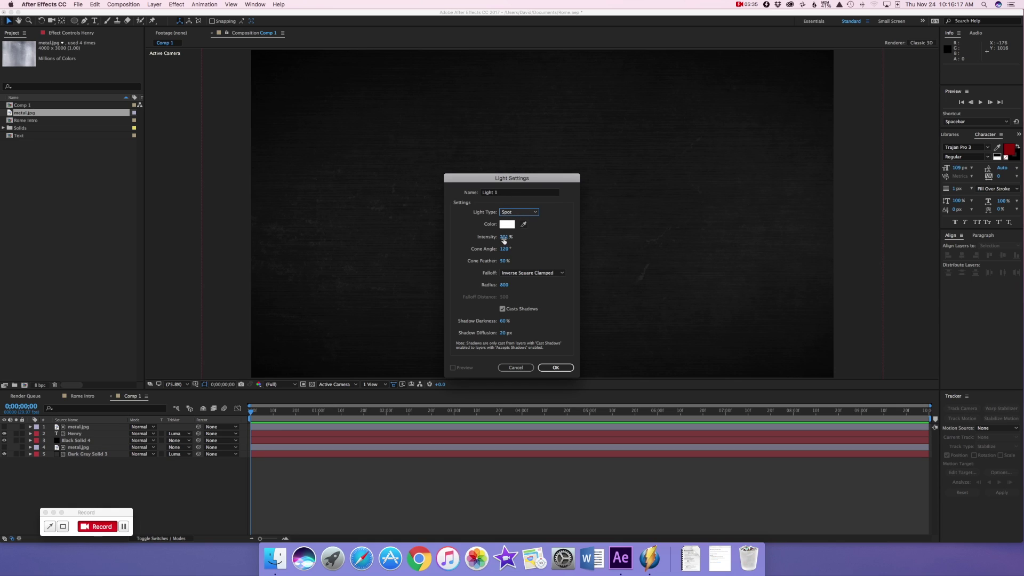
left_click(566, 369)
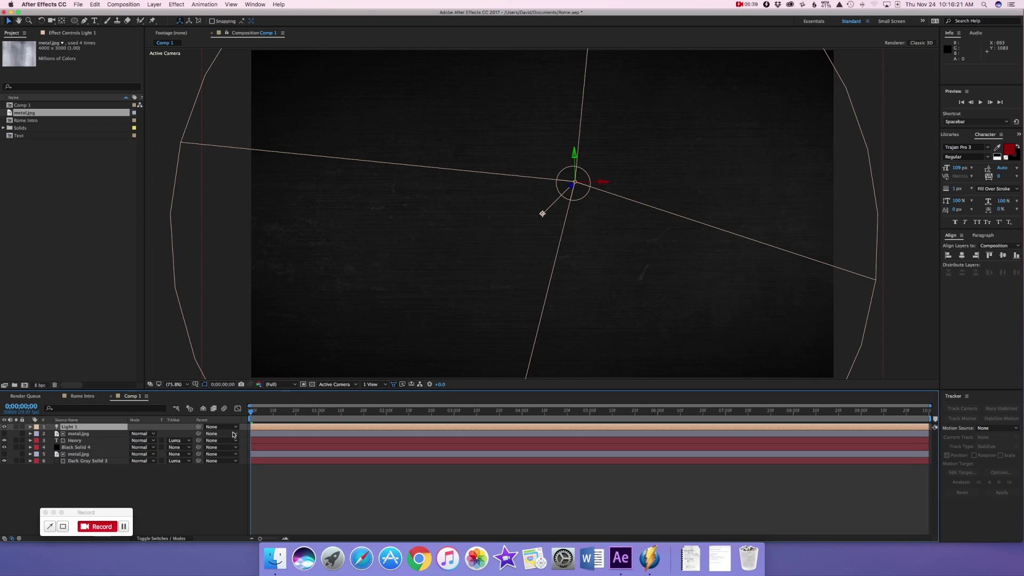
mouse_move(252, 411)
left_mouse_down()
mouse_move(470, 409)
mouse_move(243, 417)
left_mouse_up()
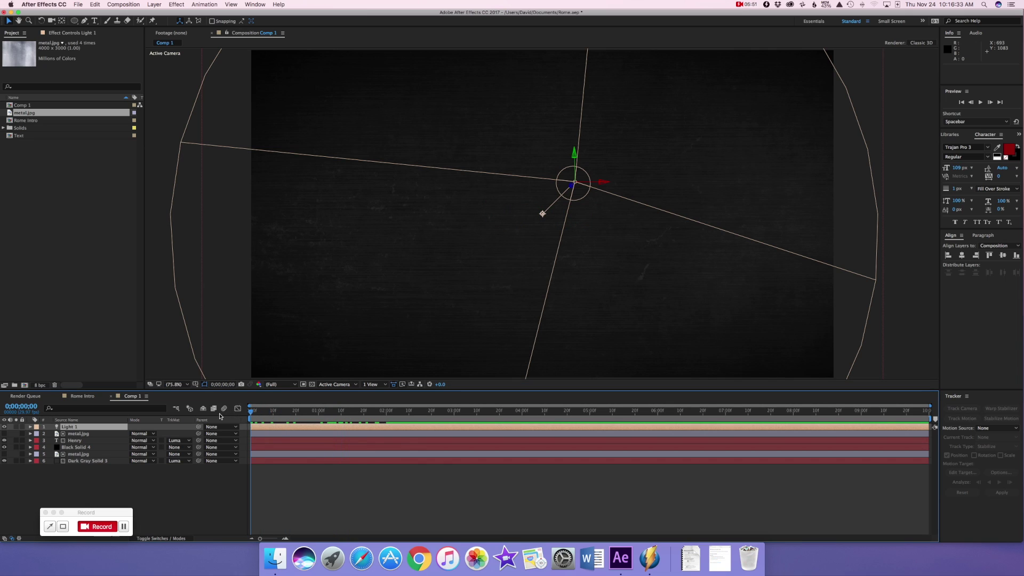
Lower the light's Point of Interest to 960, 2154, 0 and set a keyframe for it at the start of the timeline
left_click(31, 427)
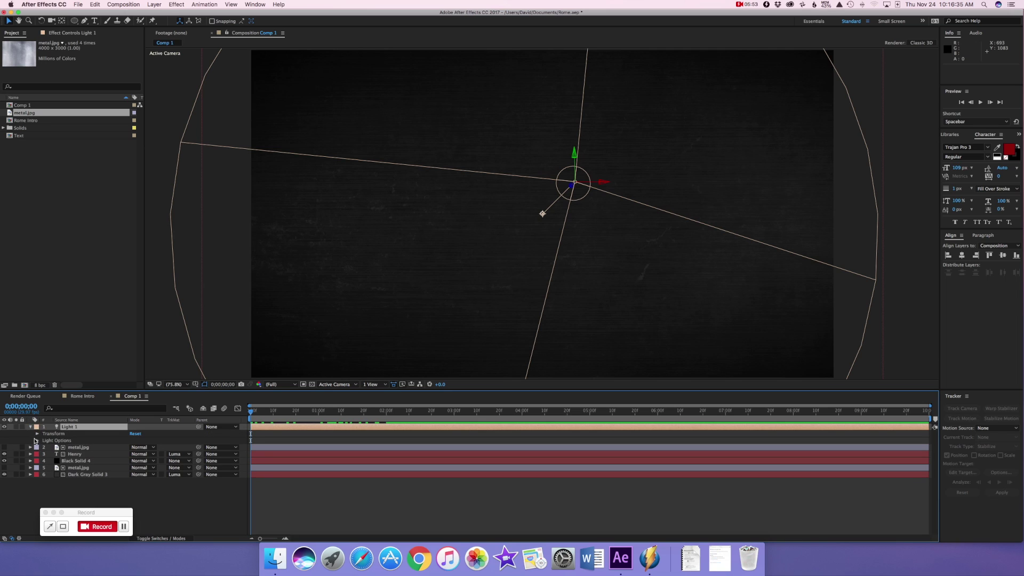
left_click(37, 435)
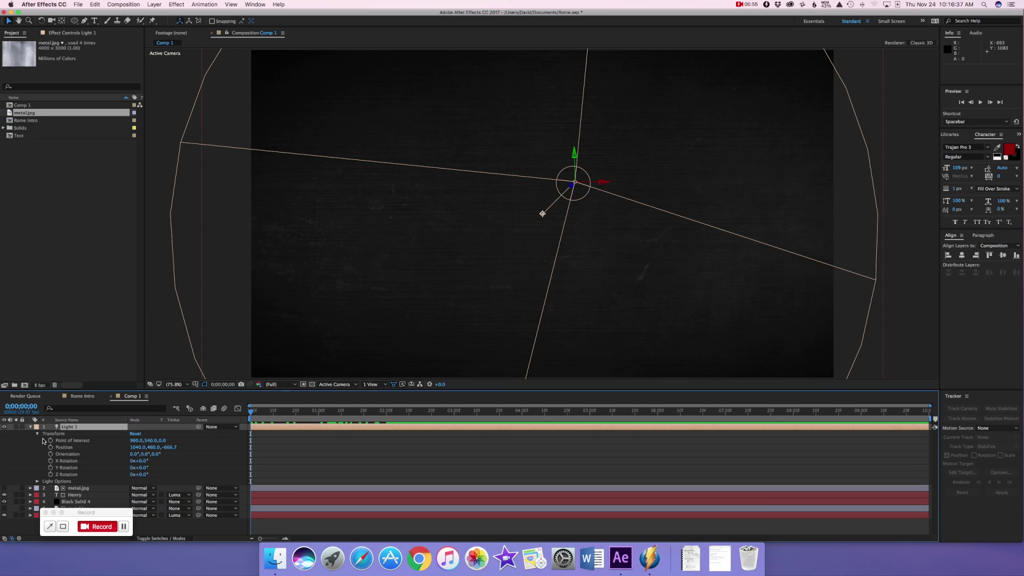
mouse_move(149, 441)
left_mouse_down()
mouse_move(167, 437)
mouse_move(152, 438)
left_mouse_up()
left_click_drag(150, 442, 880, 360)
left_click_drag(250, 410, 489, 409)
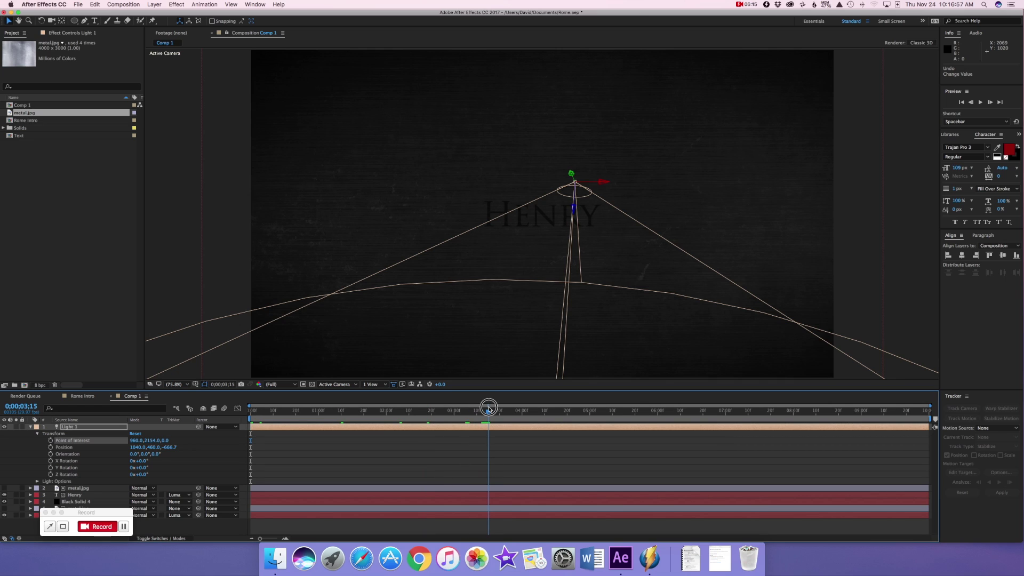
left_click_drag(488, 408, 195, 411)
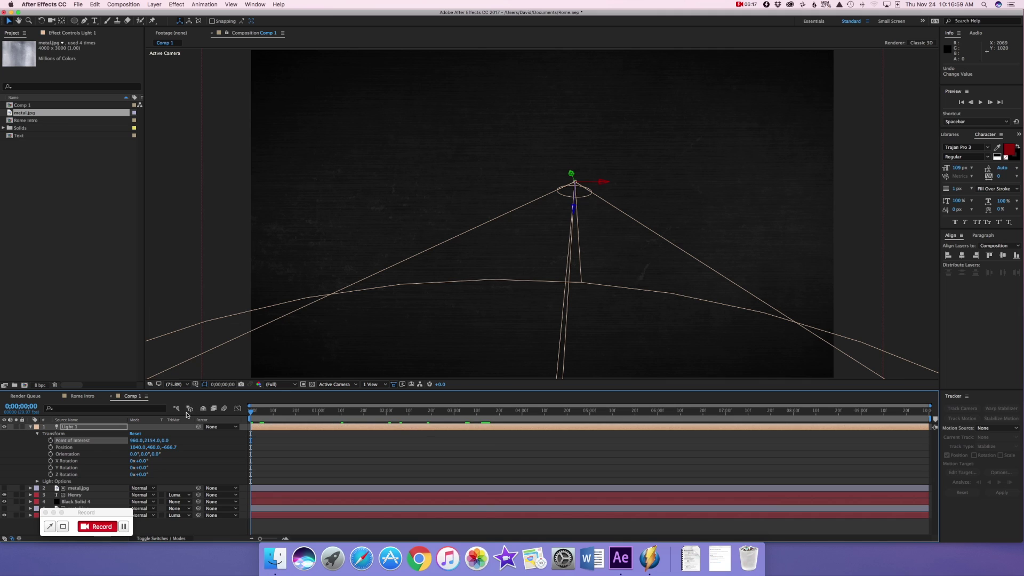
left_click(50, 440)
Keyframe the light's Point of Interest Y at 540 at 0;00;01;15
left_click_drag(254, 412, 351, 413)
left_click(151, 441)
type("54")
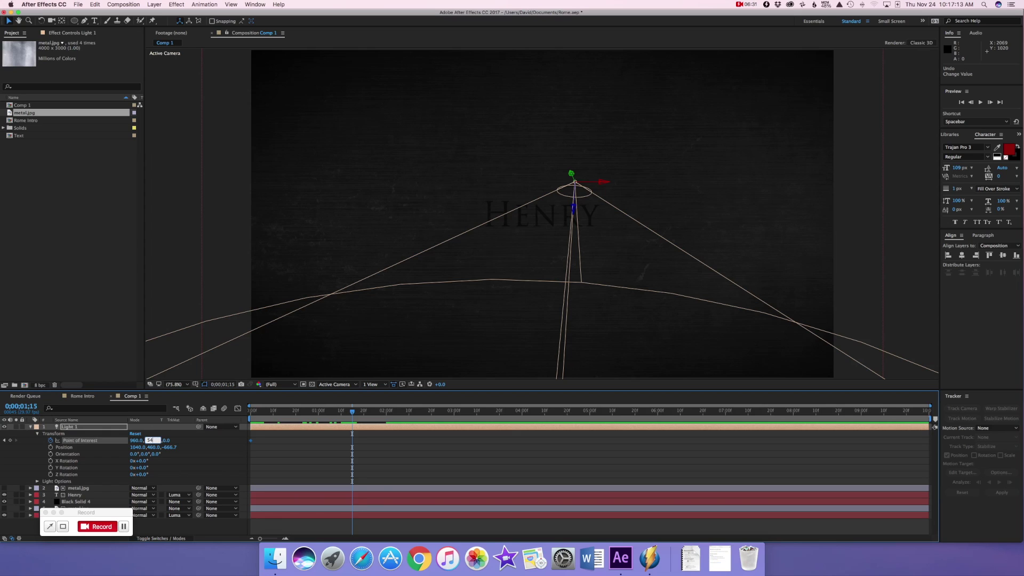
key("Return")
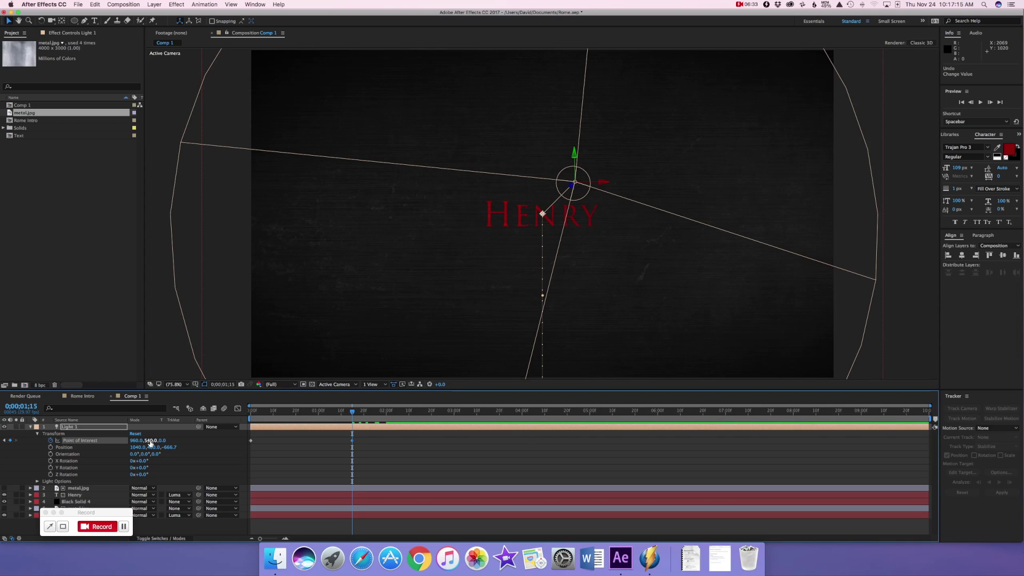
Preview the light animation from the start, then collapse and deselect the light layer
left_click_drag(351, 411, 201, 405)
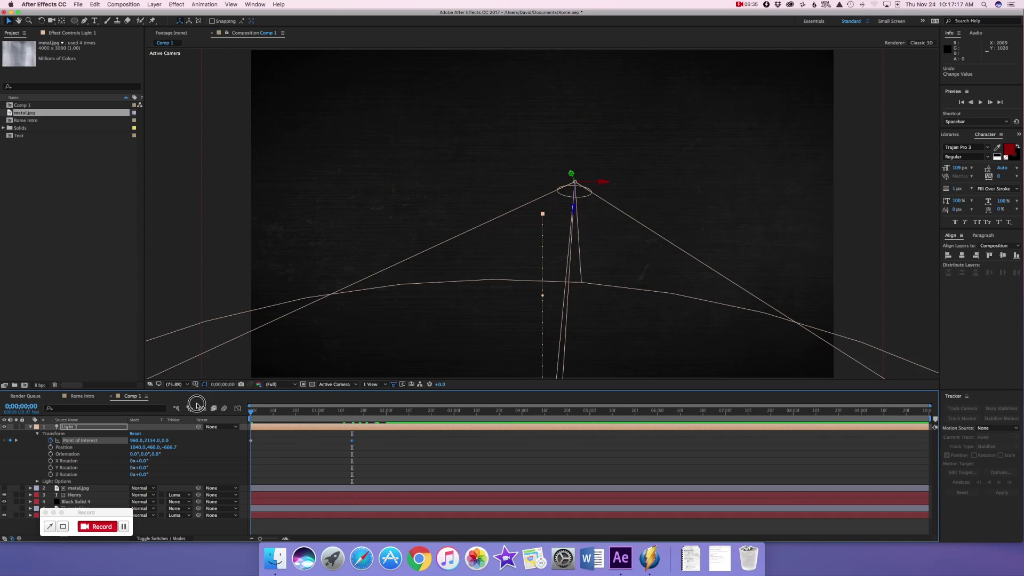
key("space")
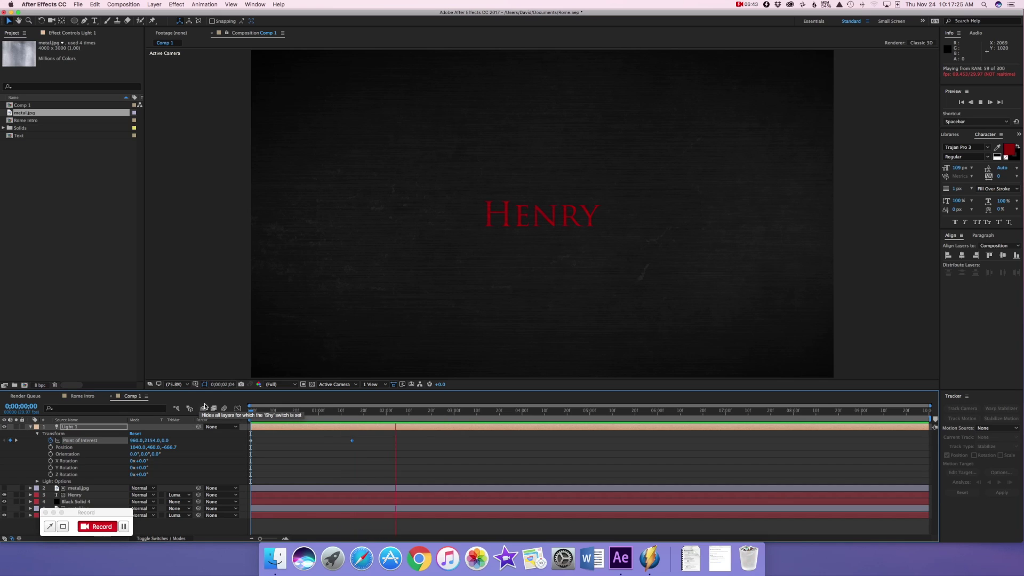
key("space")
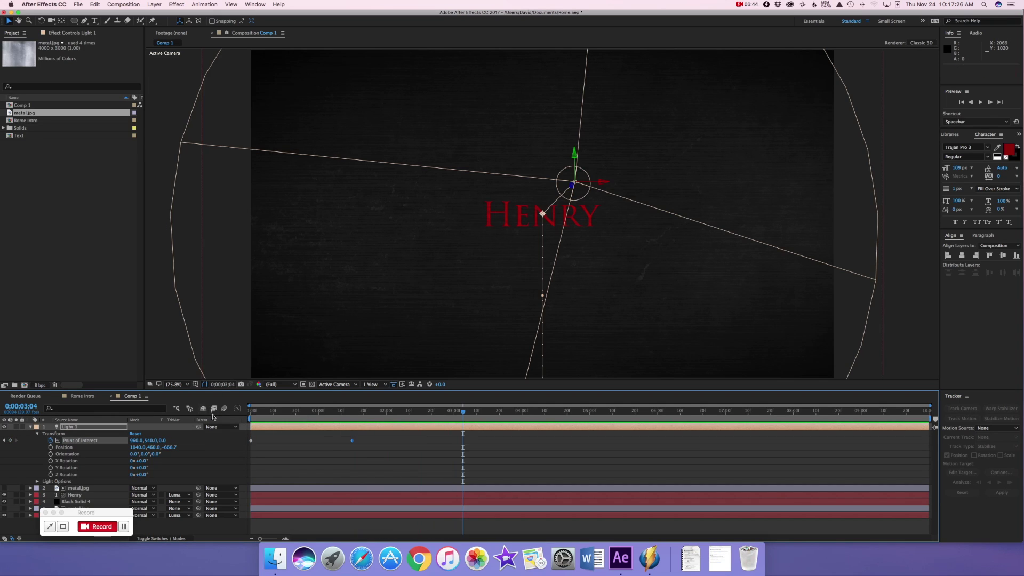
left_click(33, 430)
left_click(130, 494)
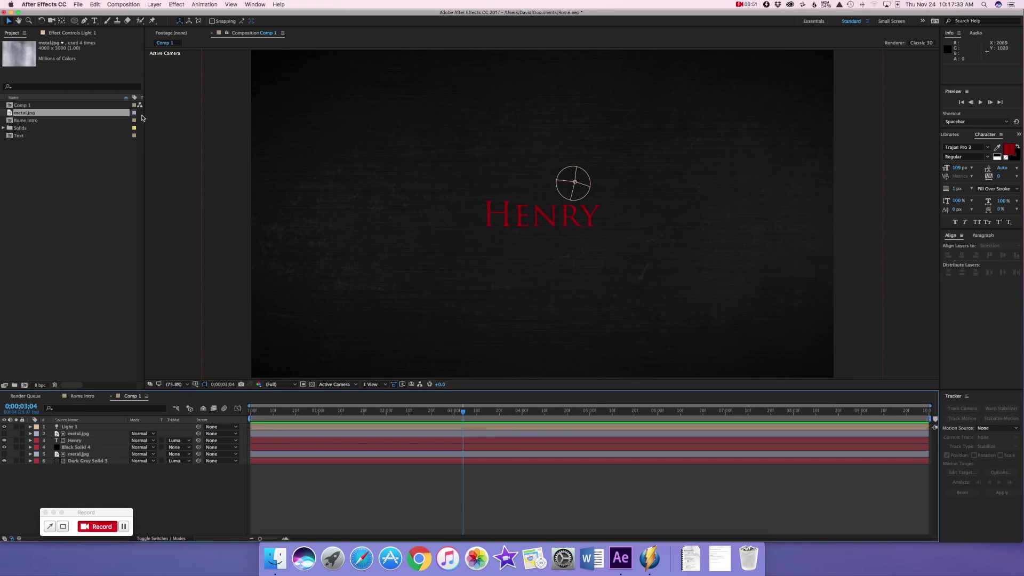
Create a black 1920 x 1080 px solid and place it directly below the title text layer
left_click(155, 4)
mouse_move(176, 16)
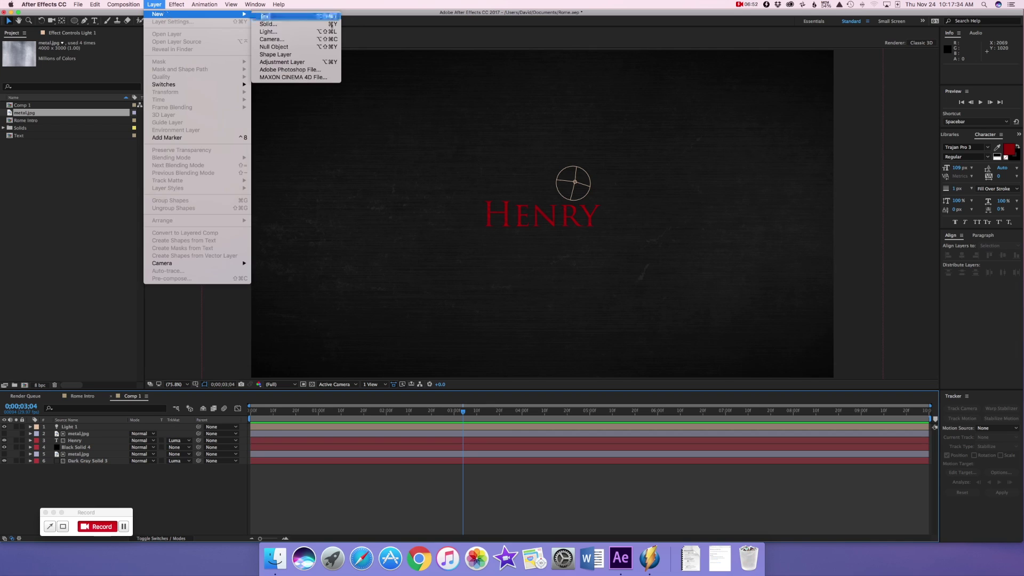
left_click(309, 28)
left_click(585, 350)
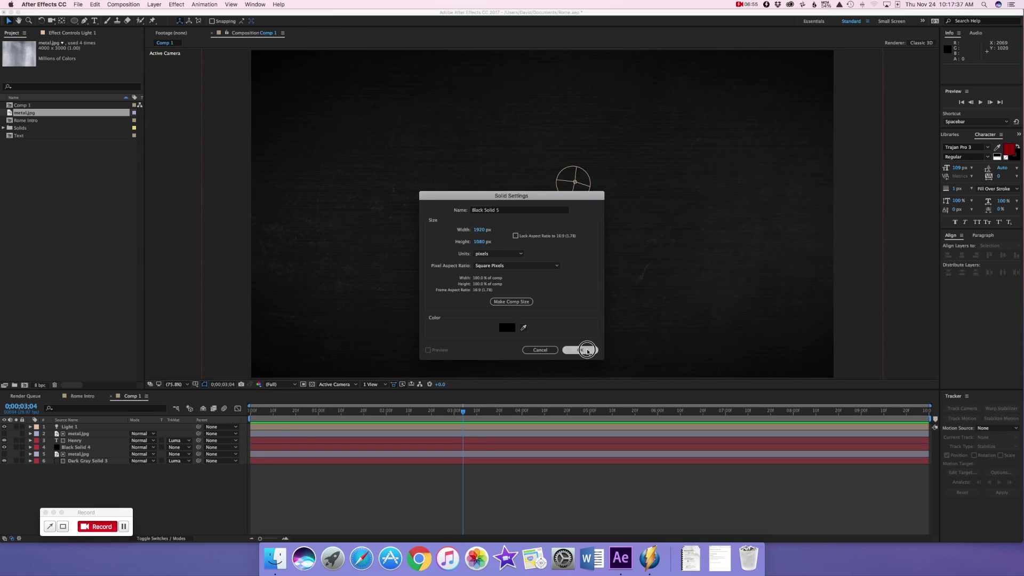
left_click_drag(85, 428, 91, 452)
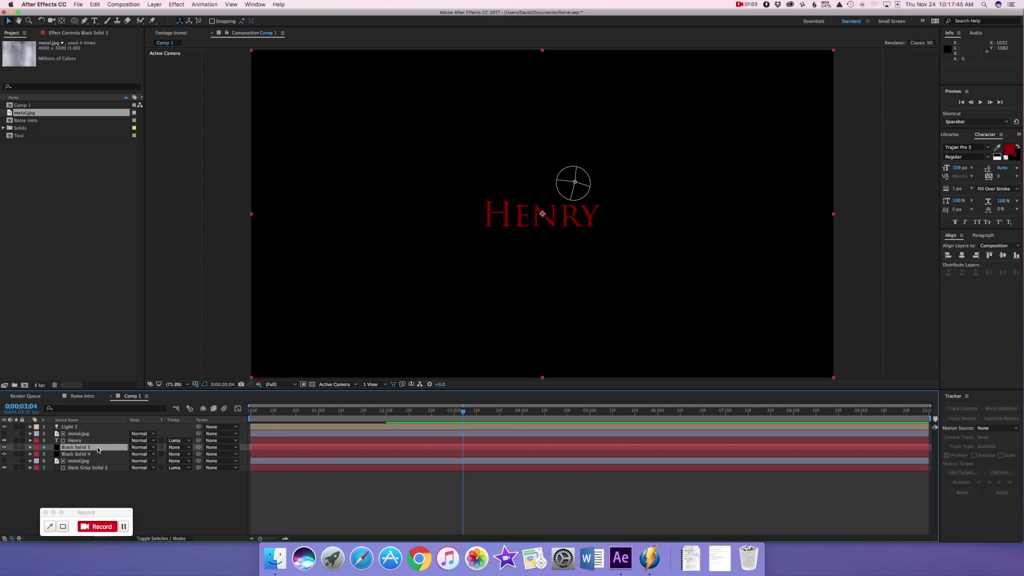
Apply the CC Particle World simulation effect to the new black solid
left_click(153, 4)
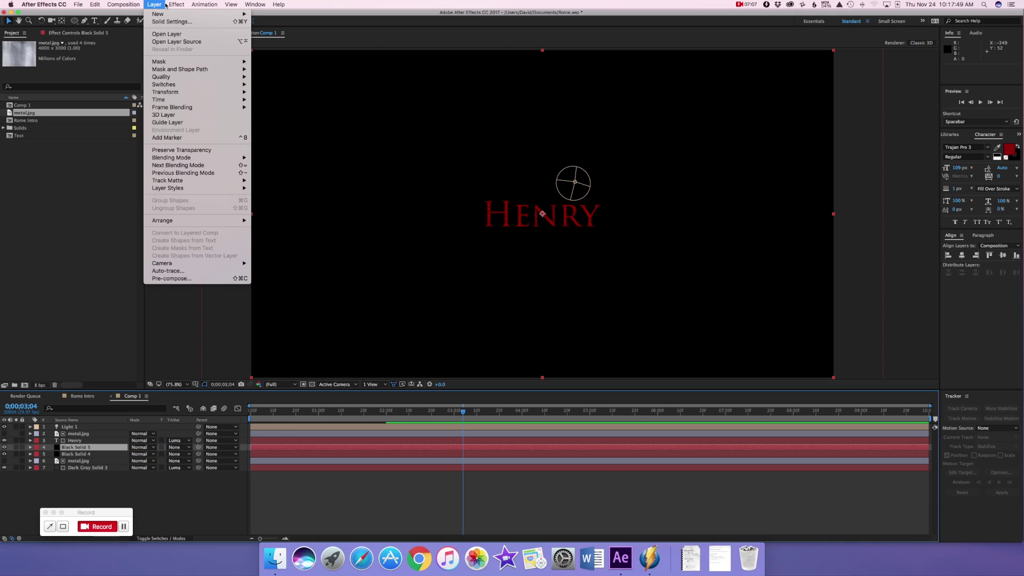
mouse_move(176, 4)
mouse_move(193, 127)
mouse_move(198, 148)
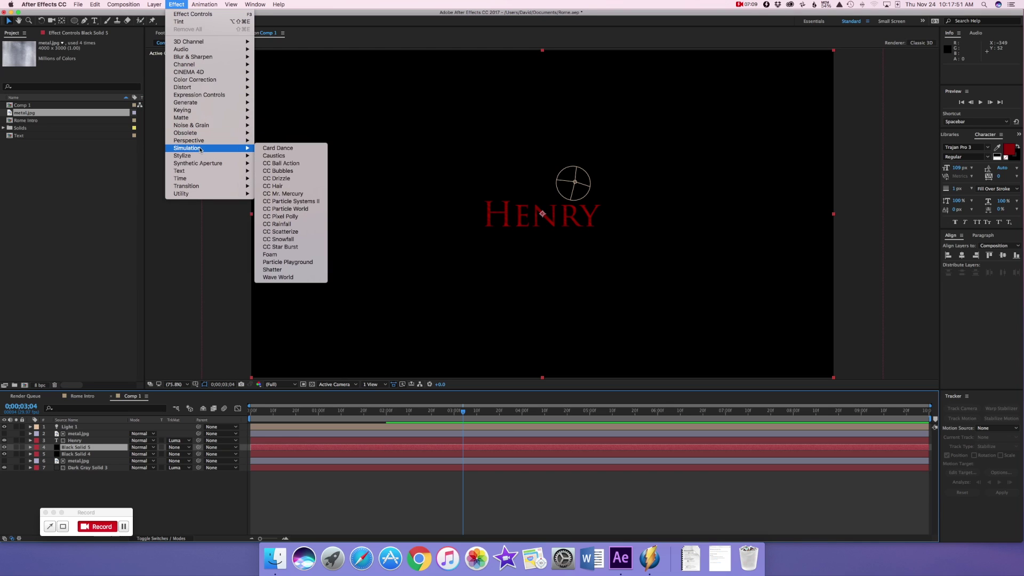
left_click(300, 209)
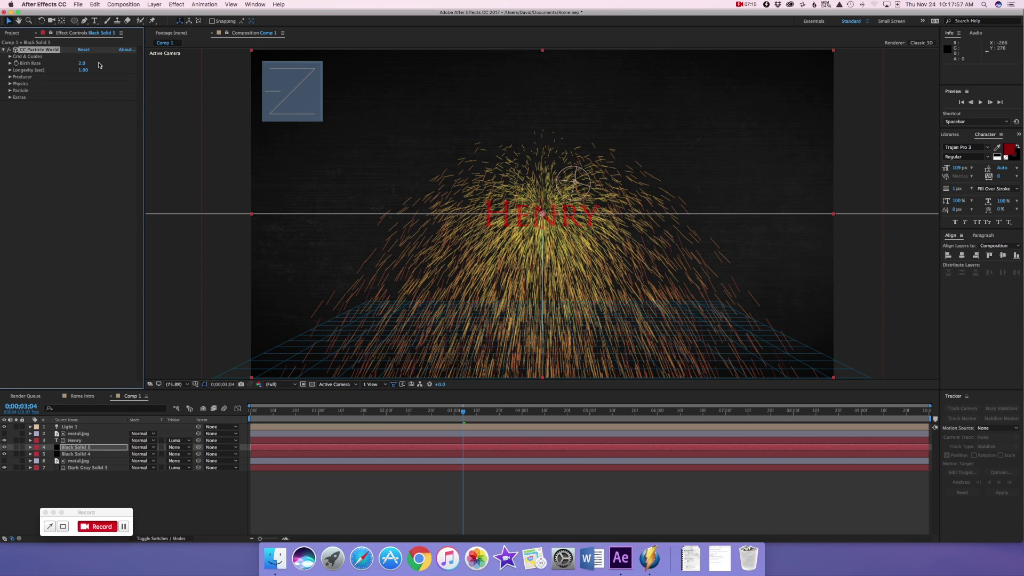
Set the particle effect's Birth Rate to 0.1 and Longevity to 15 seconds
left_click(81, 63)
type("1")
key("Return")
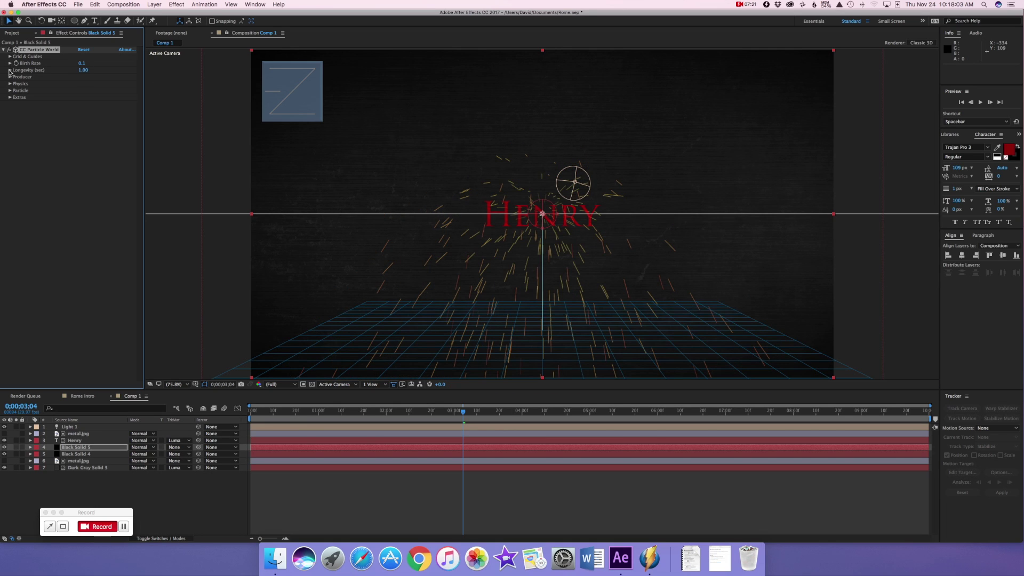
left_click(84, 70)
type("15")
key("Return")
Set the particle producer's Position X to 0.51 and Y to 0.09, with Radius X 1.025, Radius Y 0.505 and Radius Z 0.325
left_click(10, 77)
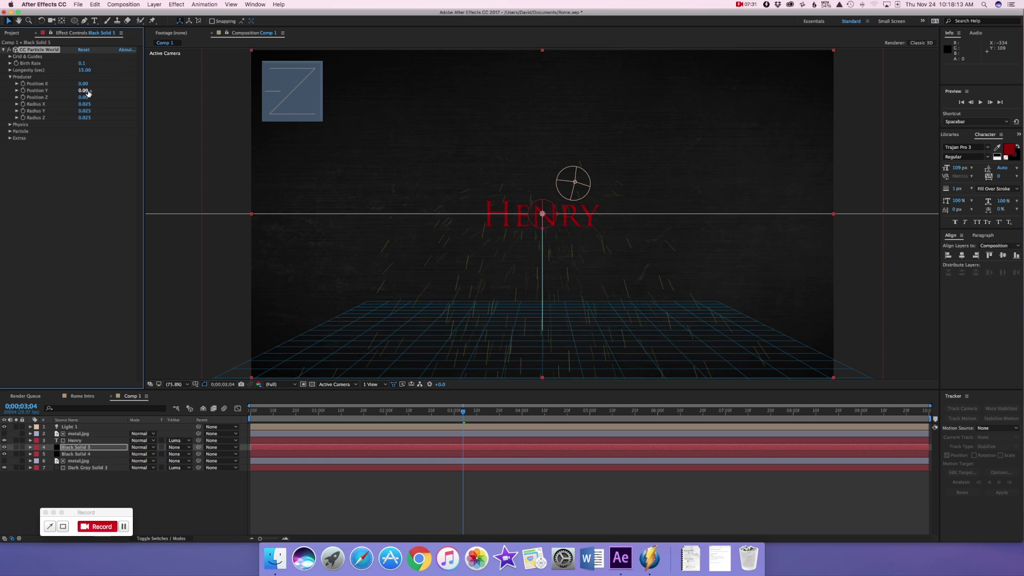
mouse_move(82, 88)
left_mouse_down()
mouse_move(103, 84)
mouse_move(87, 92)
left_mouse_up()
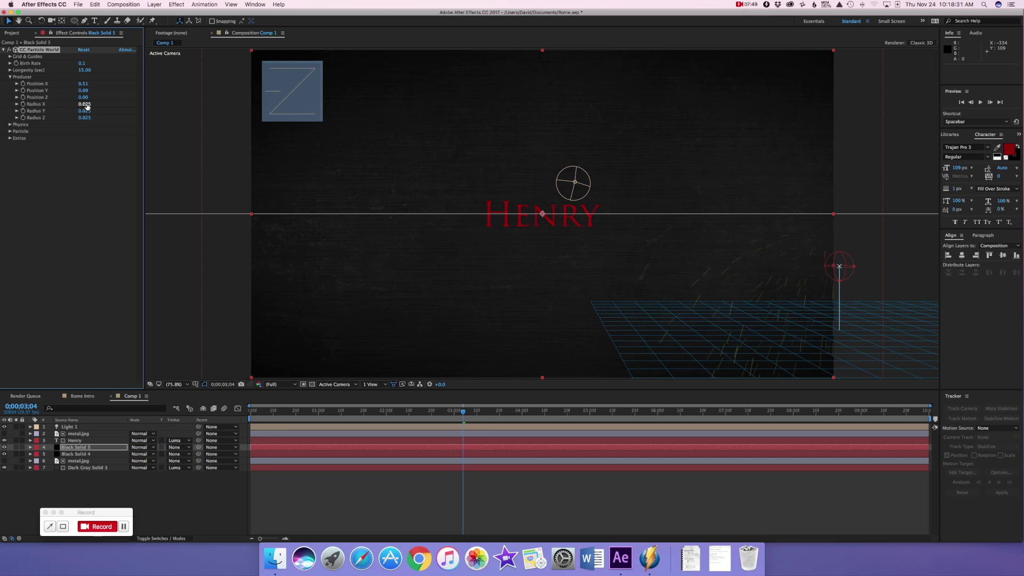
mouse_move(87, 110)
left_mouse_down()
mouse_move(99, 109)
mouse_move(87, 106)
left_mouse_up()
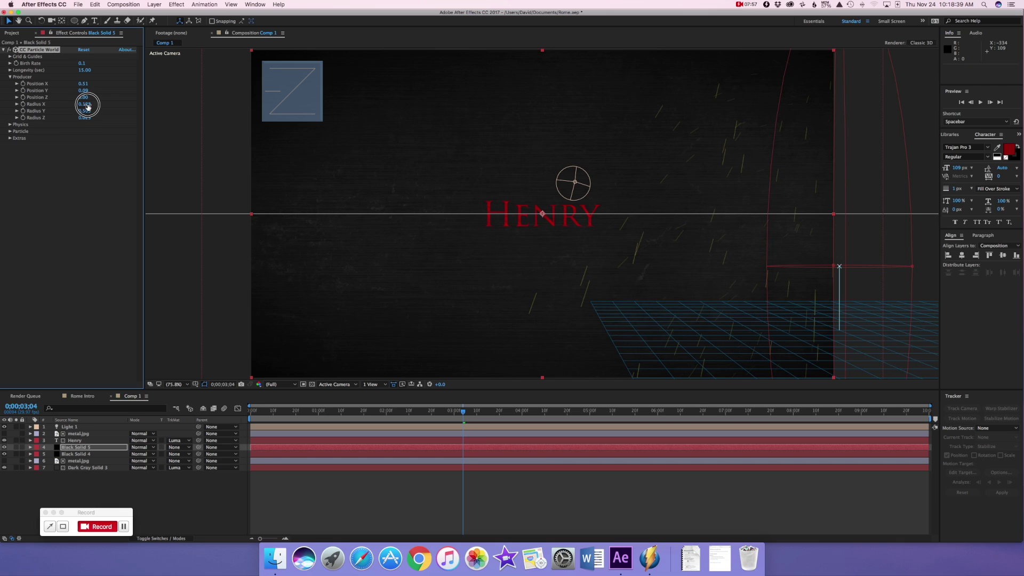
left_click_drag(86, 111, 91, 113)
left_click(92, 118)
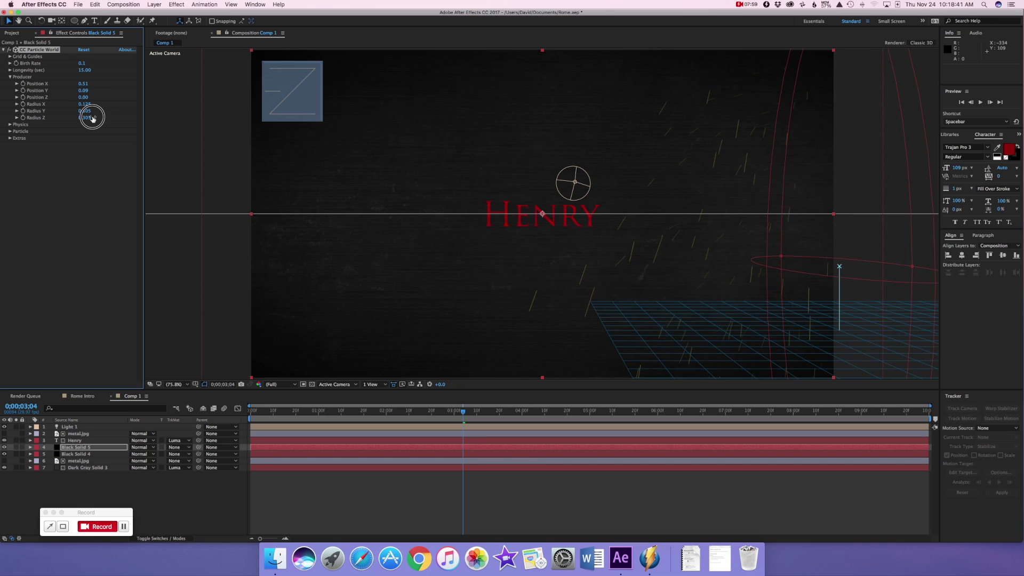
key("Return")
left_click_drag(83, 104, 117, 104)
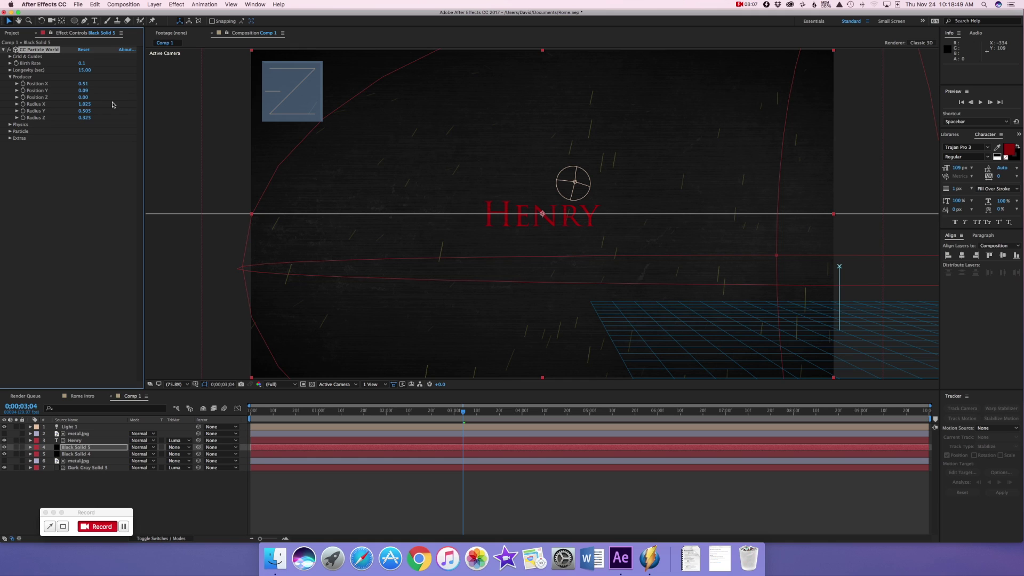
Try a Gravity of 0.000 in the particle physics and scrub the timeline to check the motion
left_click(10, 125)
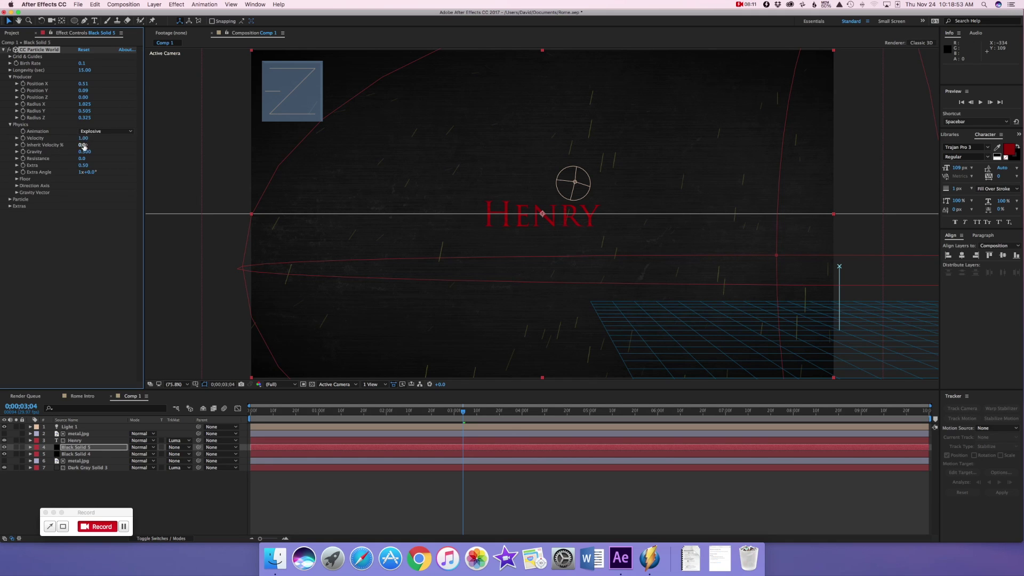
left_click(84, 152)
type("0.009")
key("Return")
left_click_drag(463, 410, 388, 382)
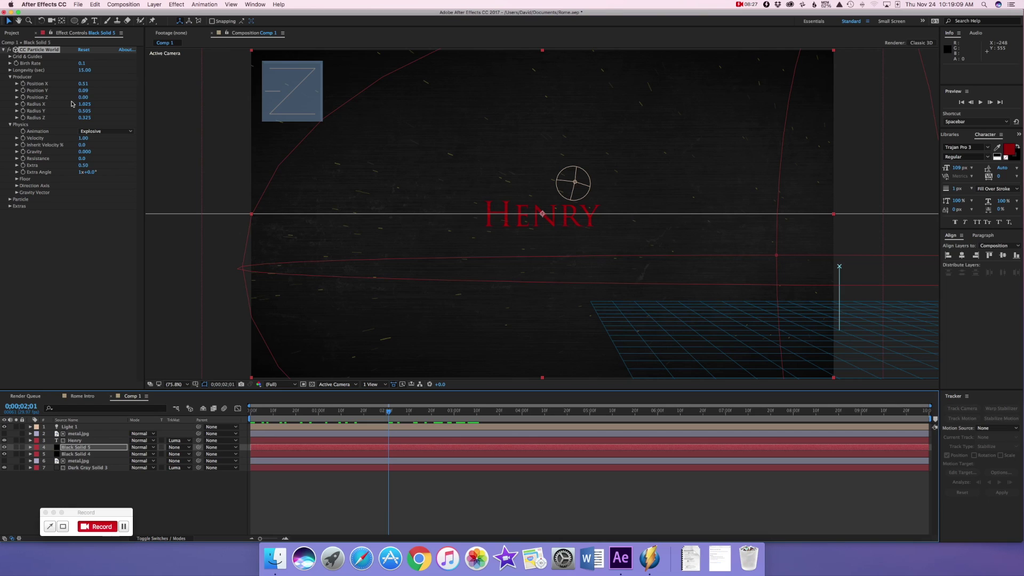
Set the particle Gravity to 0.030 and preview the animation from the start of the timeline
left_click(85, 154)
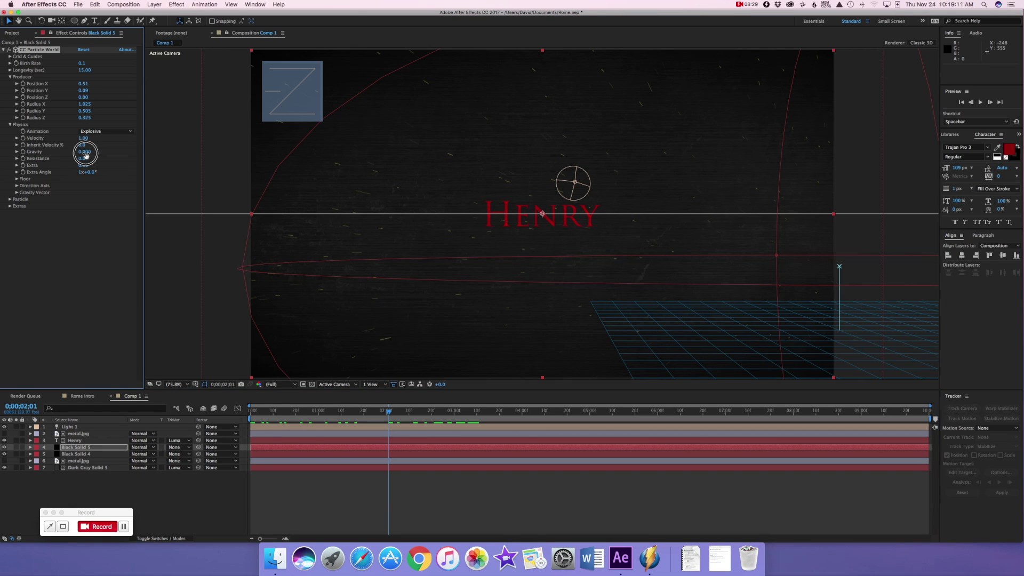
left_click_drag(86, 155, 88, 156)
left_click_drag(390, 423, 246, 405)
key("space")
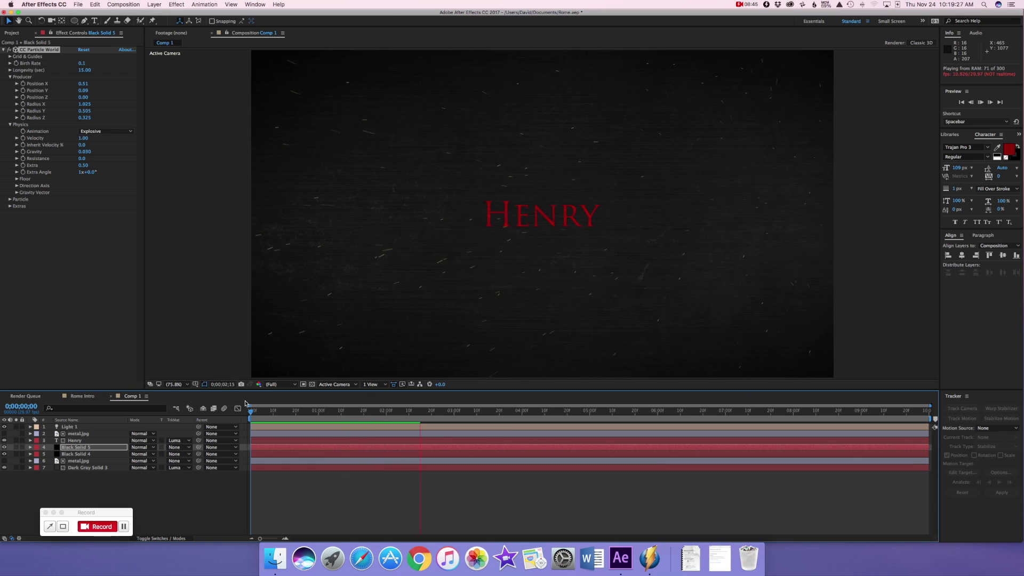
key("space")
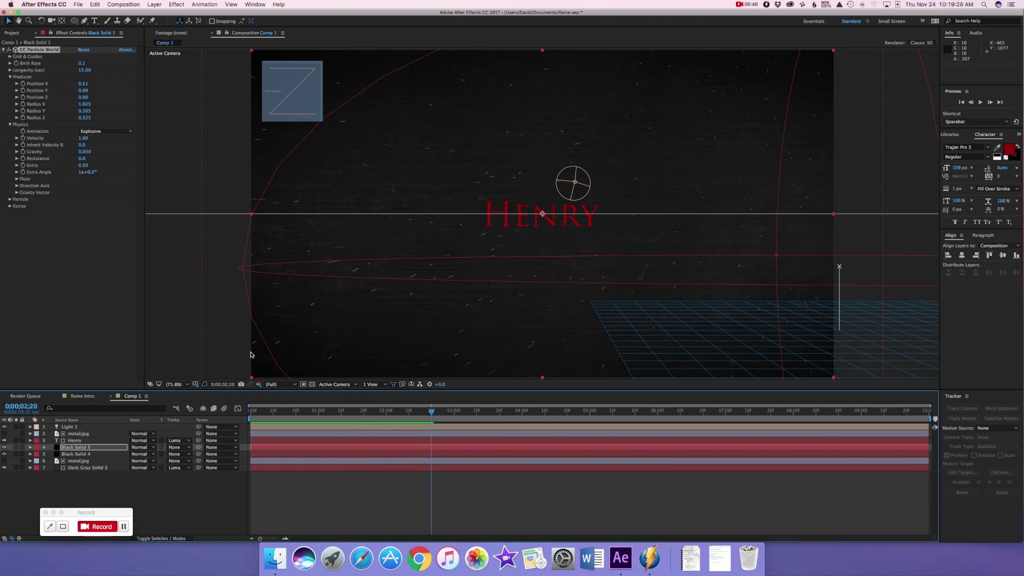
Set the particles' Birth Color to orange #FF5700 in the particle effect
left_click(10, 200)
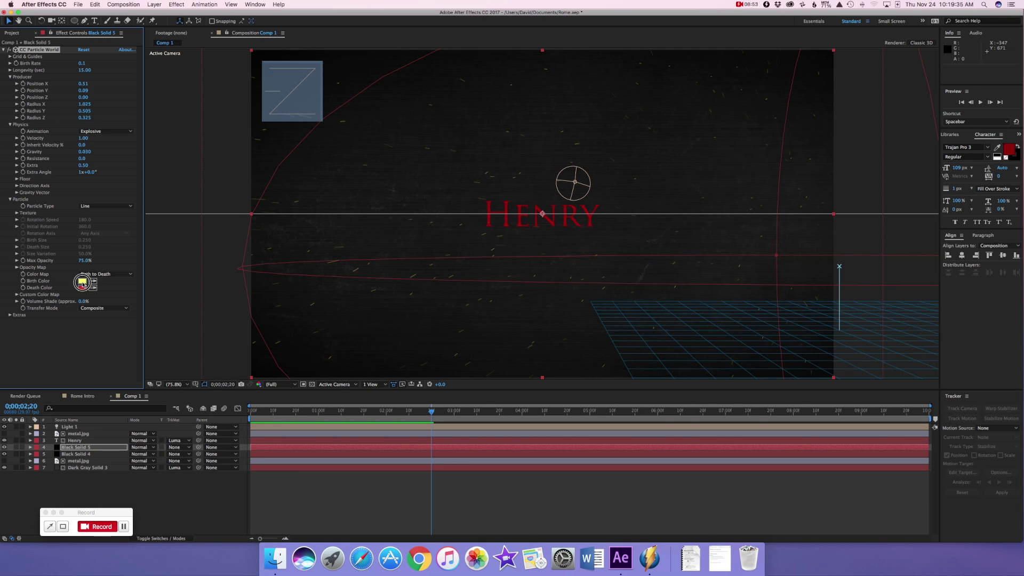
left_click(82, 281)
left_click_drag(185, 296, 185, 301)
left_click_drag(158, 202, 218, 201)
left_click_drag(187, 297, 186, 300)
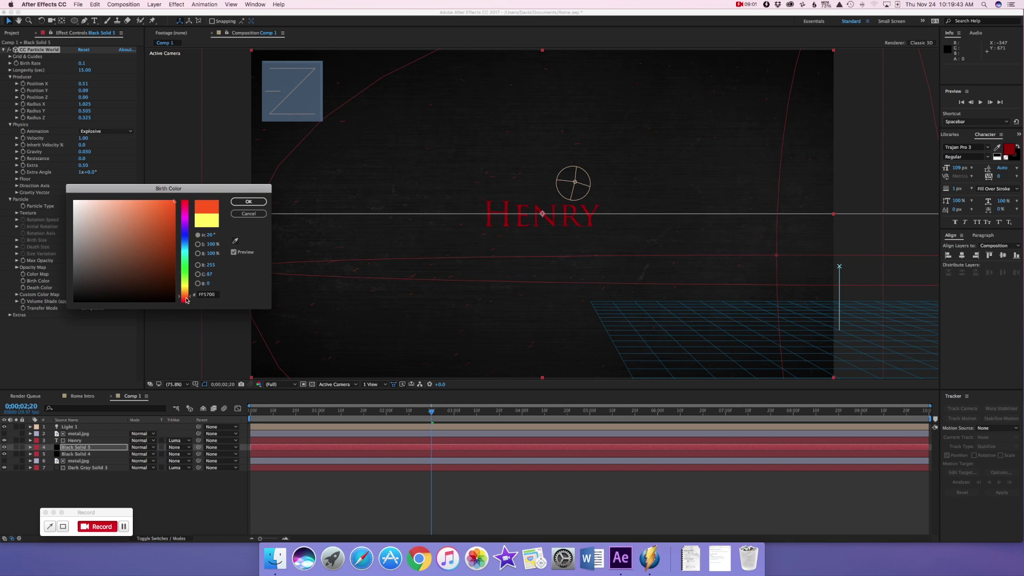
left_click(248, 201)
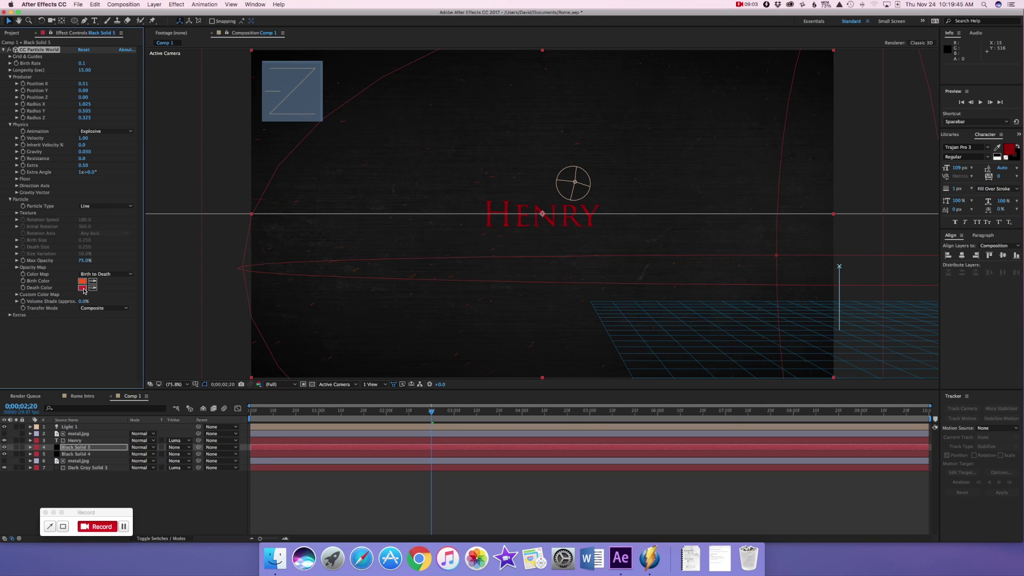
Accept a red Death Color for the particles and move to 0;00;03;10 to check the sparks
left_click(84, 288)
left_click(233, 203)
left_click_drag(430, 410, 477, 401)
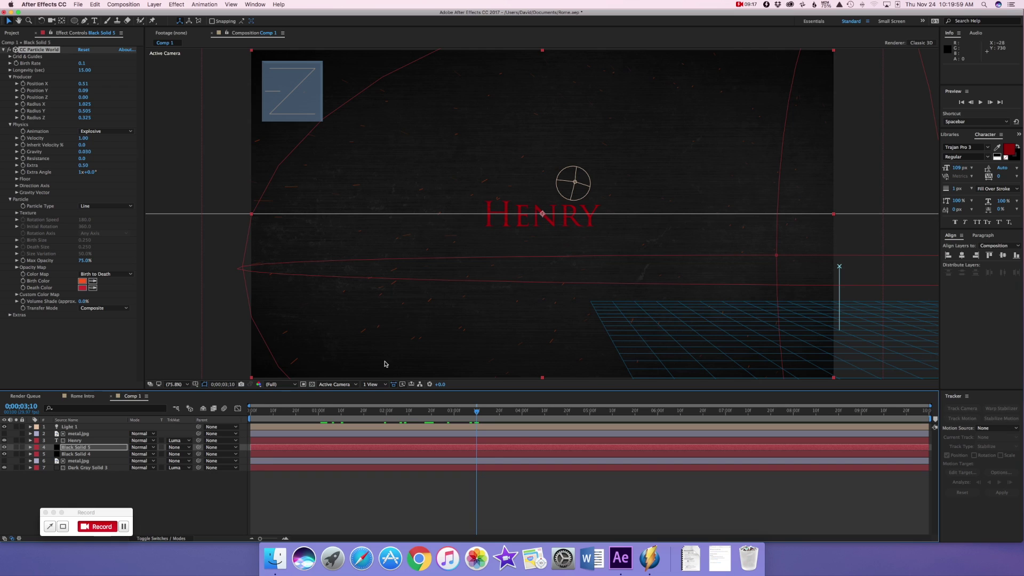
Collapse the particle effect and apply a Glow effect to the particle solid
left_click(3, 50)
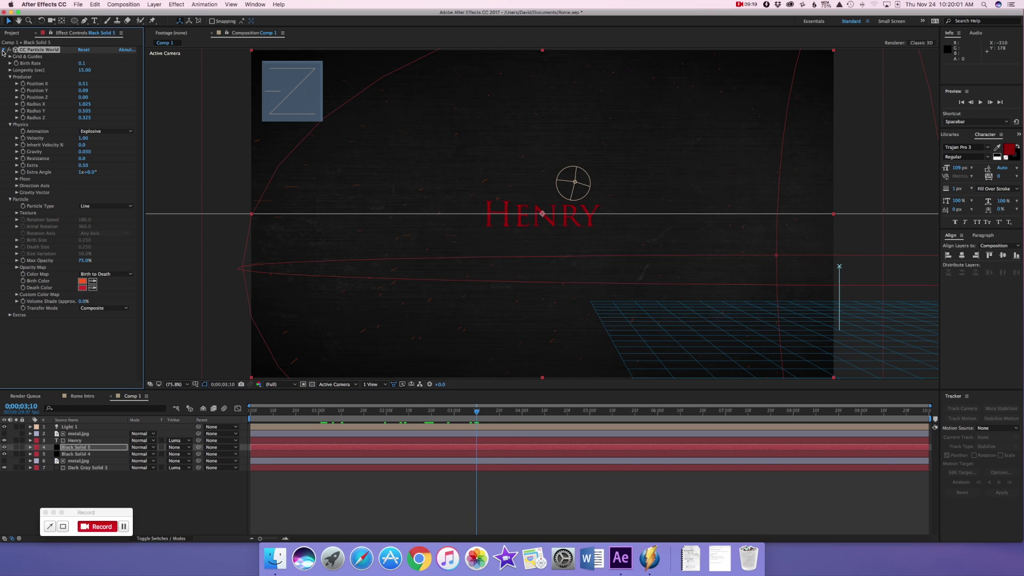
left_click(176, 4)
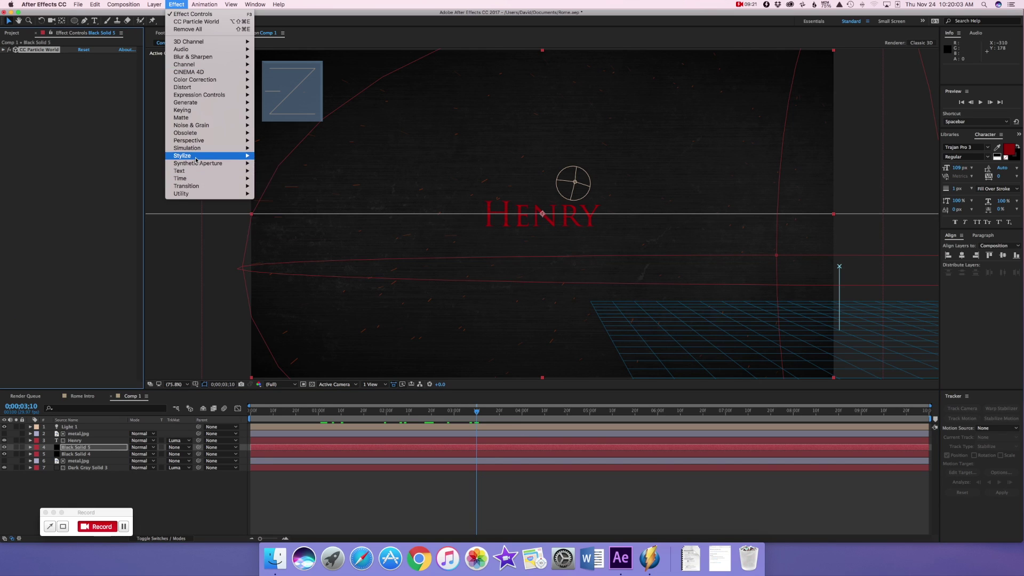
mouse_move(196, 159)
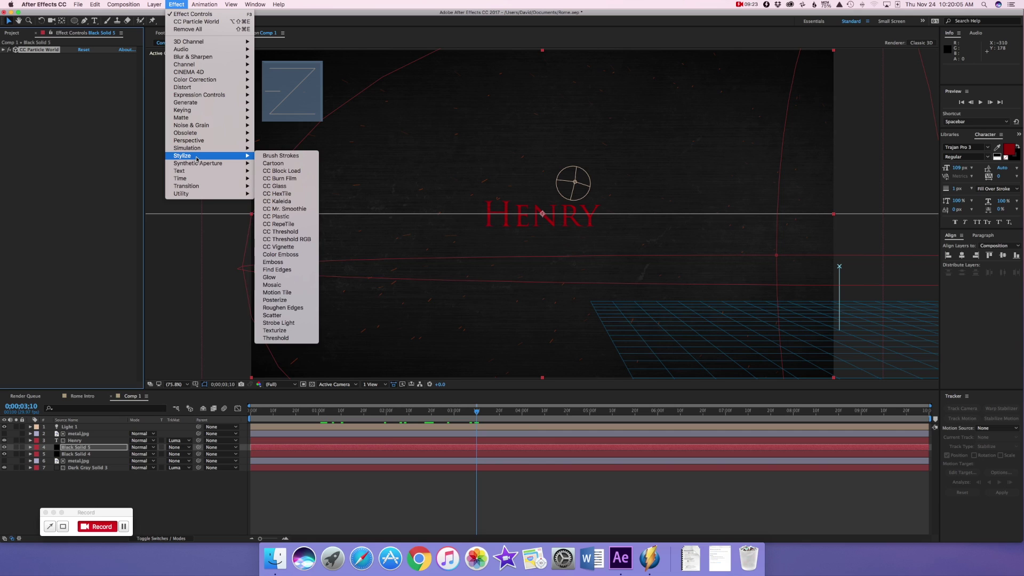
left_click(276, 276)
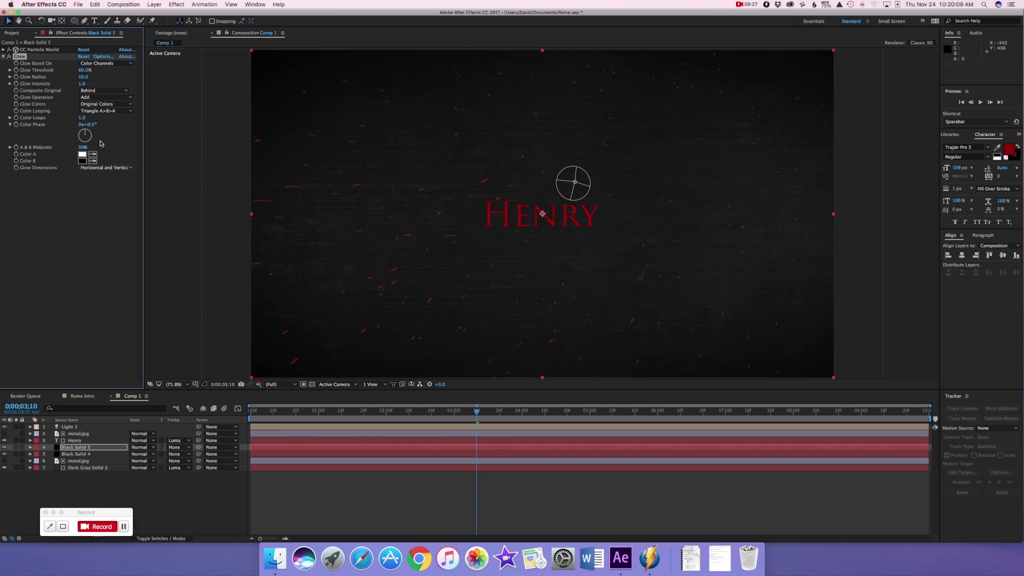
Add a second Glow effect to the particle solid
left_click(181, 5)
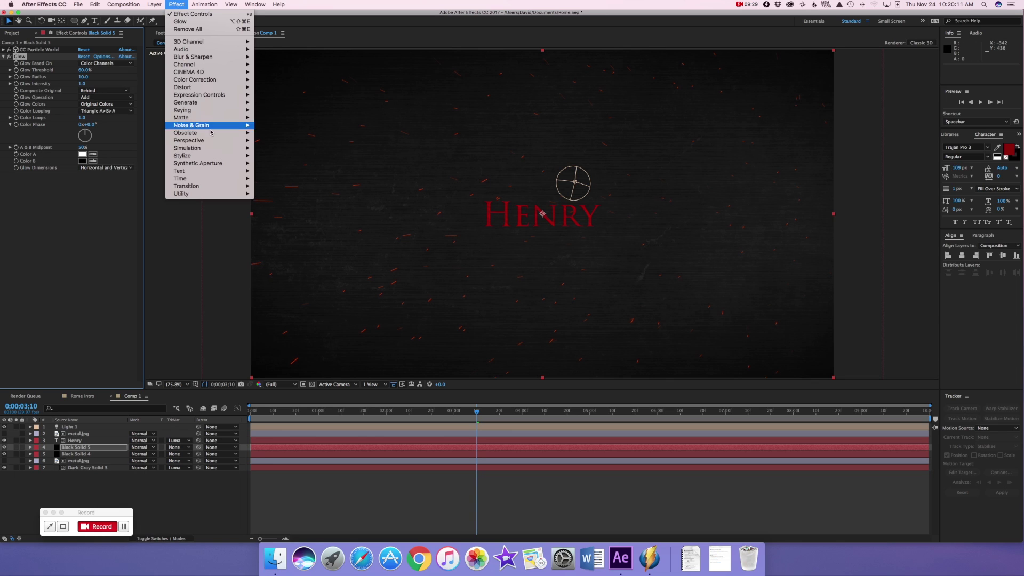
mouse_move(198, 112)
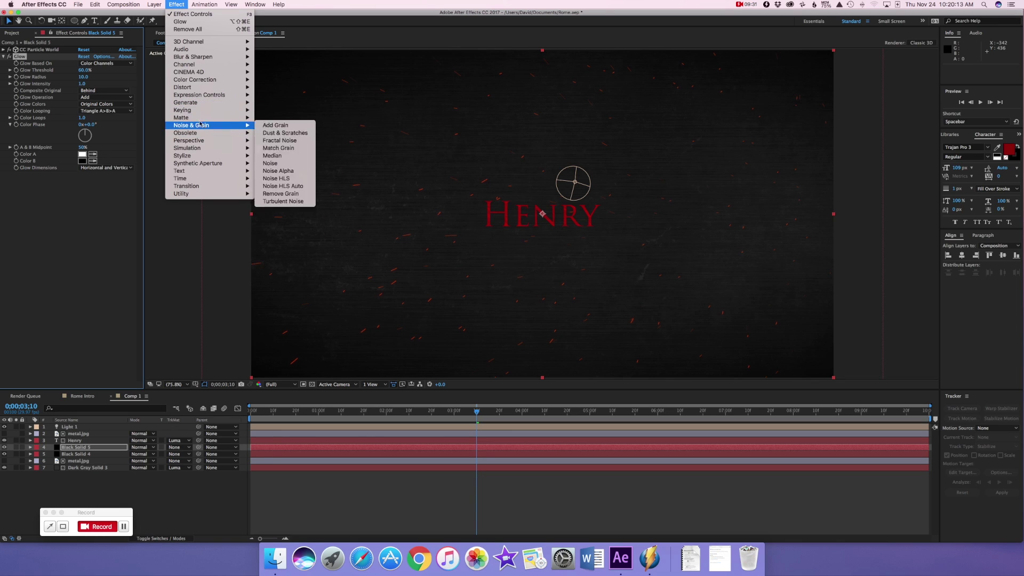
mouse_move(200, 158)
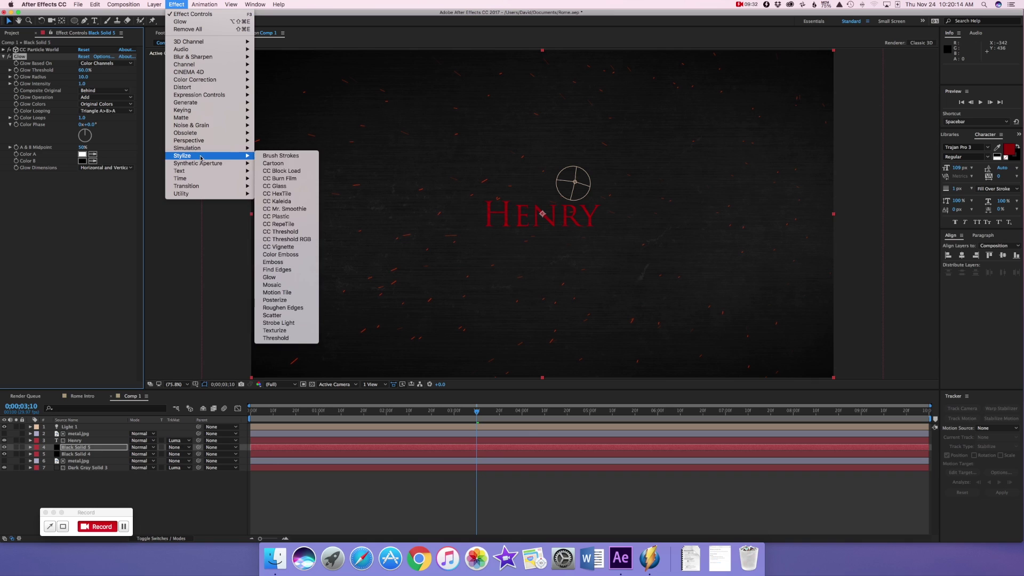
left_click(275, 278)
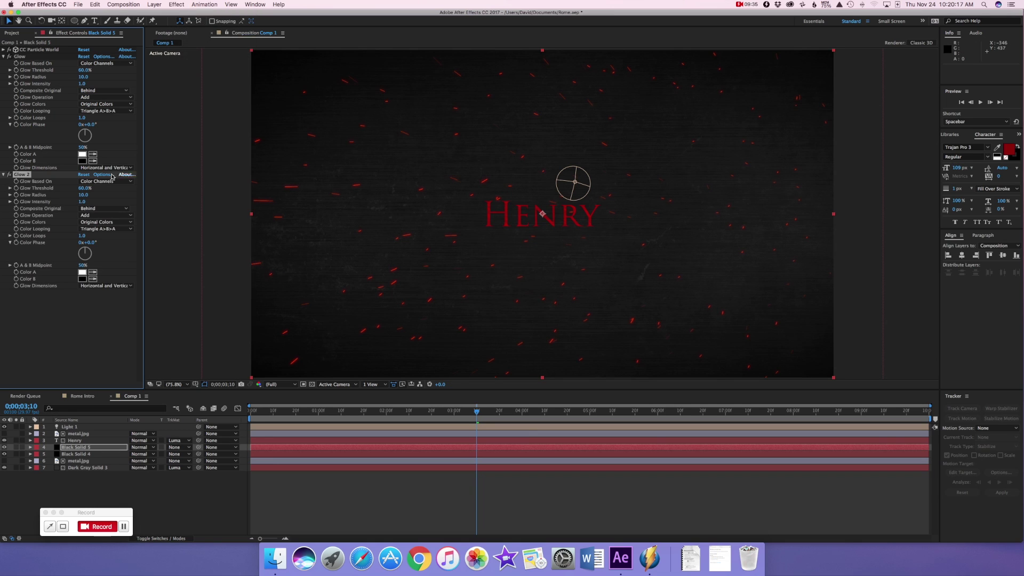
Set the Glow Radius to 32 on the second Glow and to 25 on the first Glow
left_click_drag(83, 196, 92, 196)
left_click(83, 79)
type("25")
key("Return")
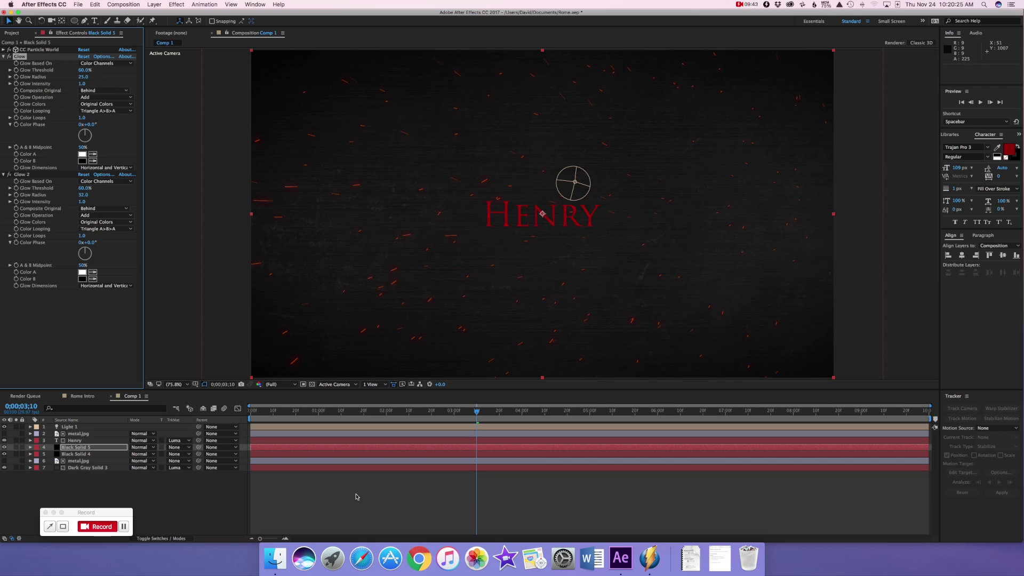
Deselect the layers and preview the glowing sparks from the start of the timeline
left_click(356, 496)
key("Home")
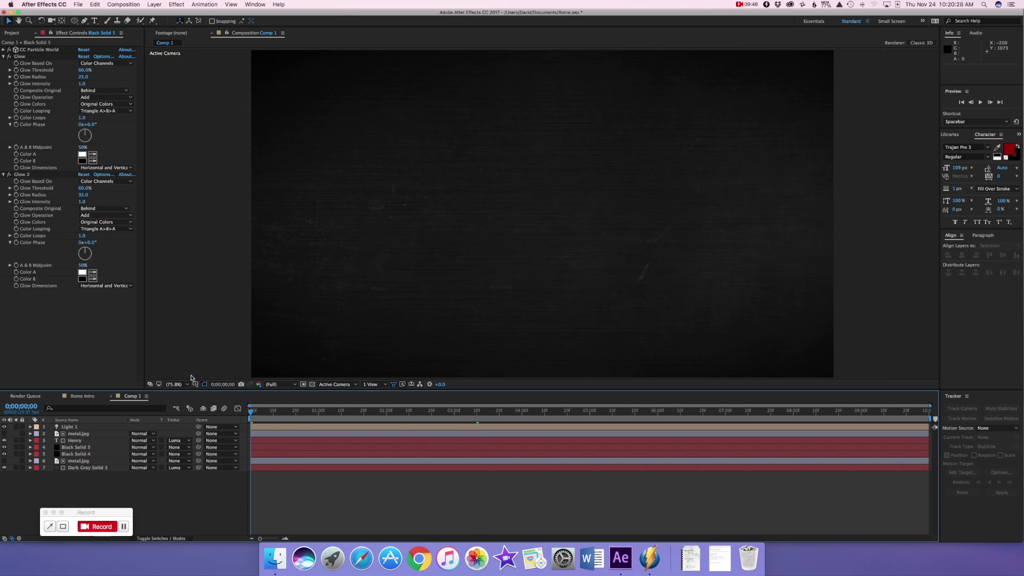
key("space")
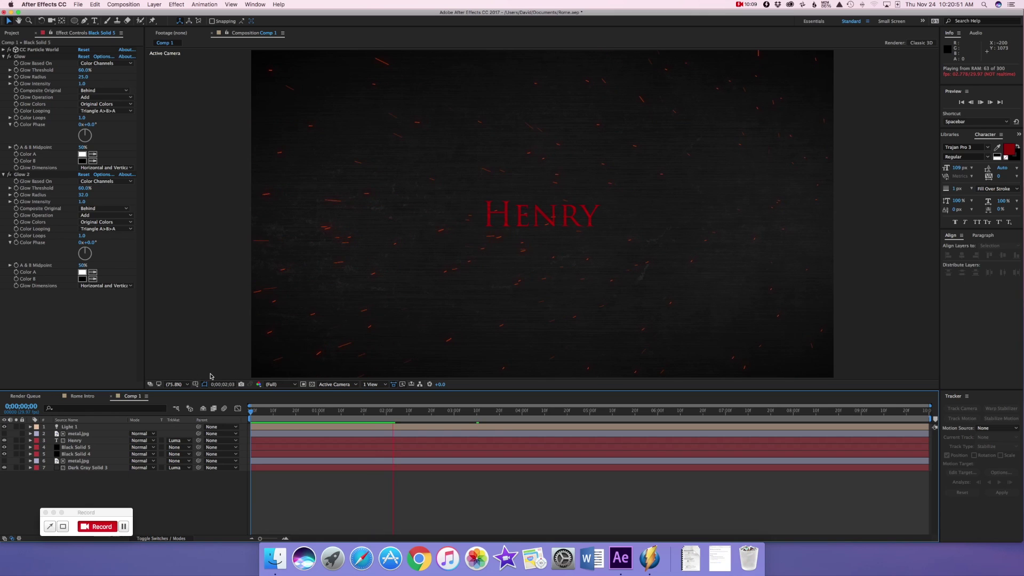
key("space")
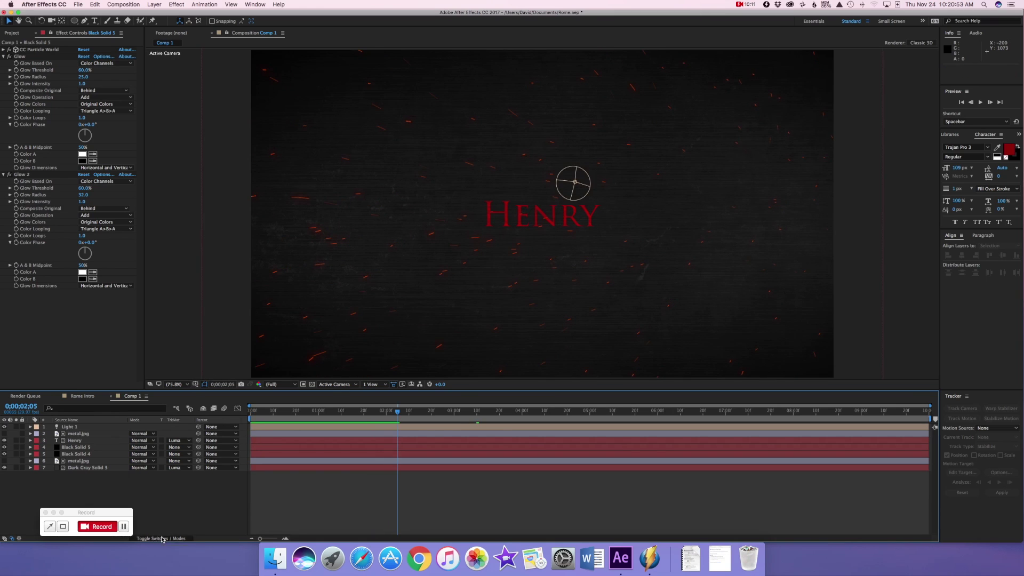
Show the layer switches and add a Two-Node Camera with the default settings to the composition
left_click(162, 538)
left_click(87, 440)
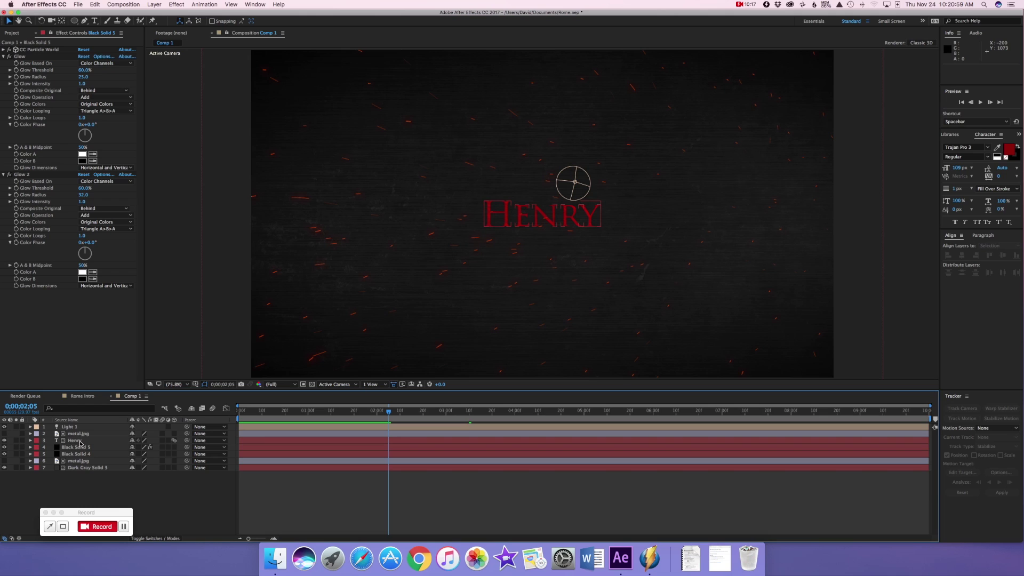
left_click(189, 318)
left_click(124, 4)
mouse_move(154, 4)
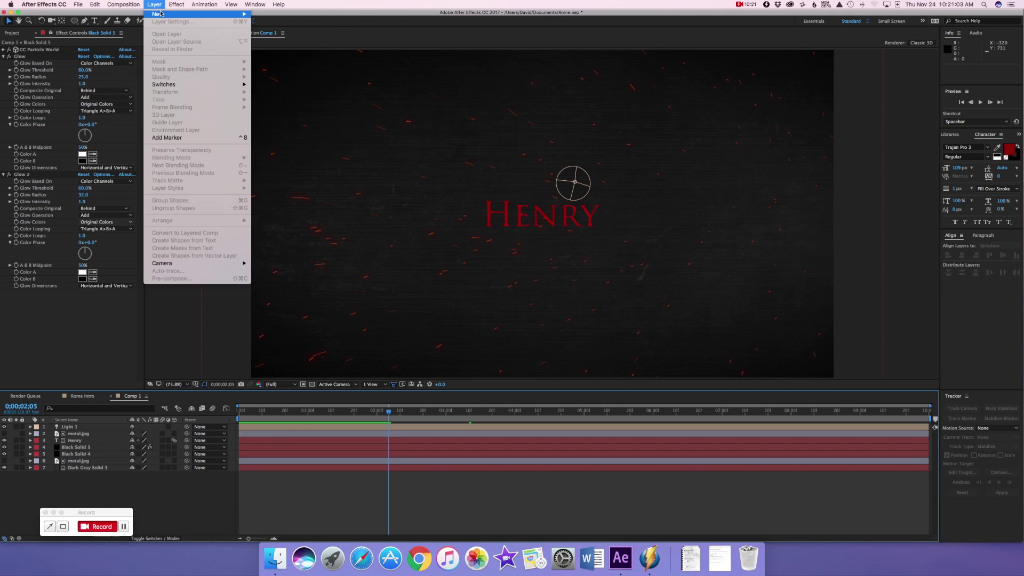
left_click(283, 41)
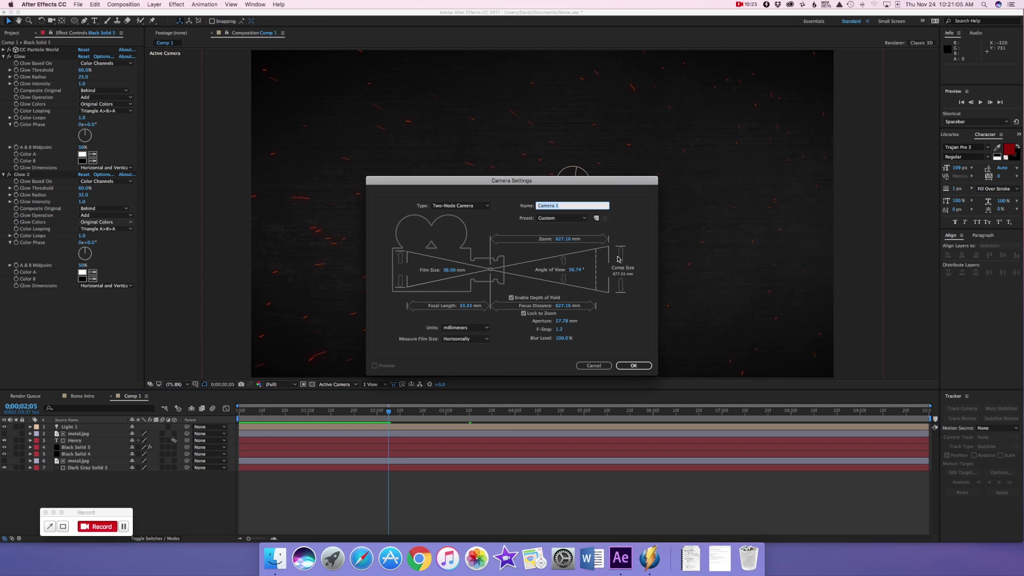
left_click(633, 365)
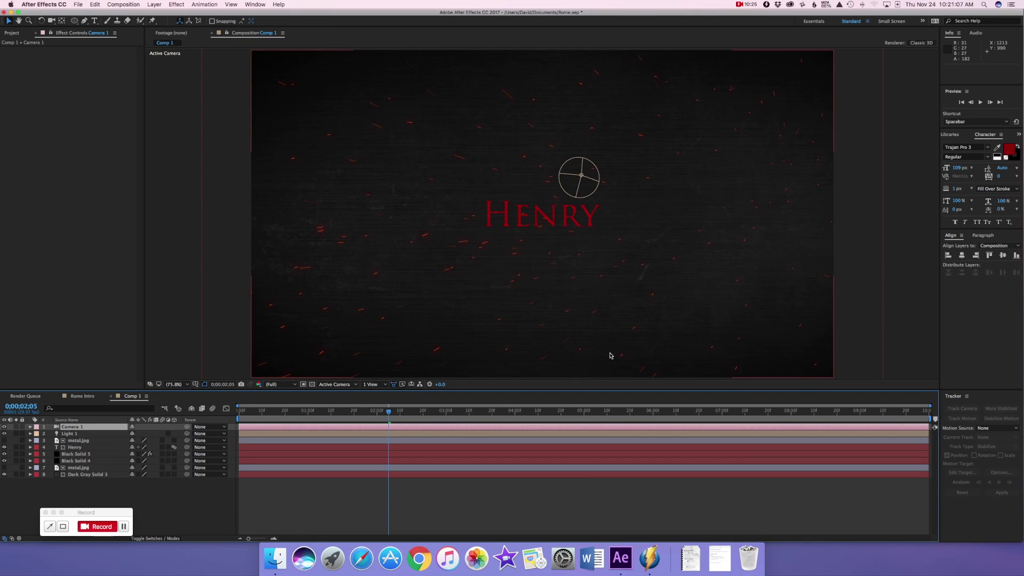
Try making the spark particle solid a 3D layer, and revert it to 2D
left_click_drag(389, 411, 381, 414)
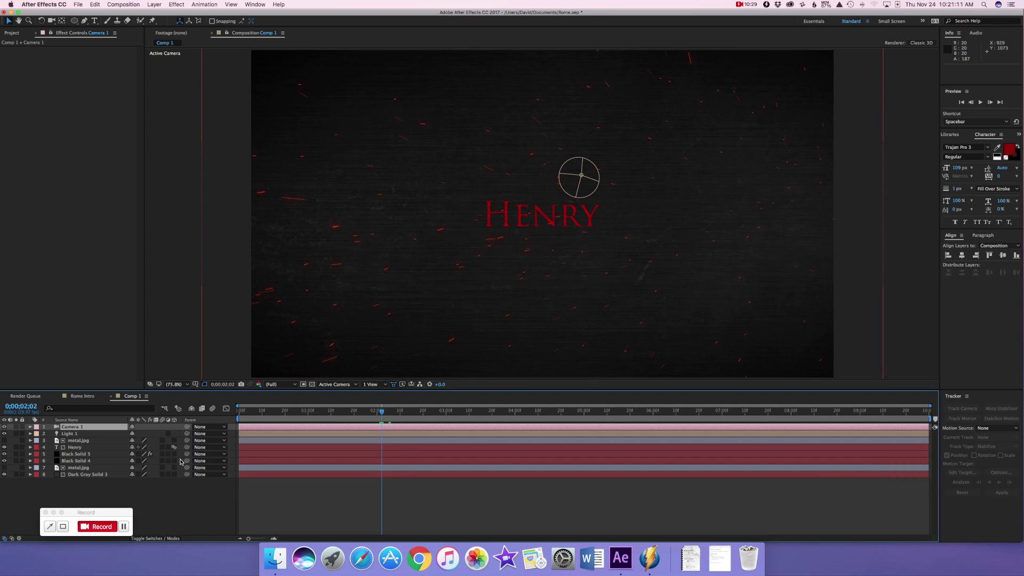
left_click(106, 454)
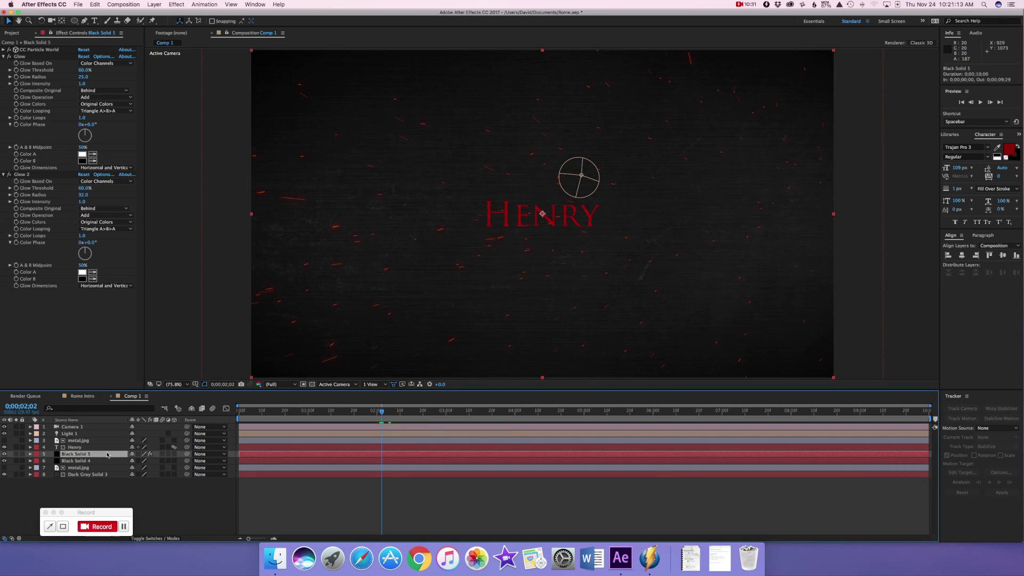
left_click(175, 454)
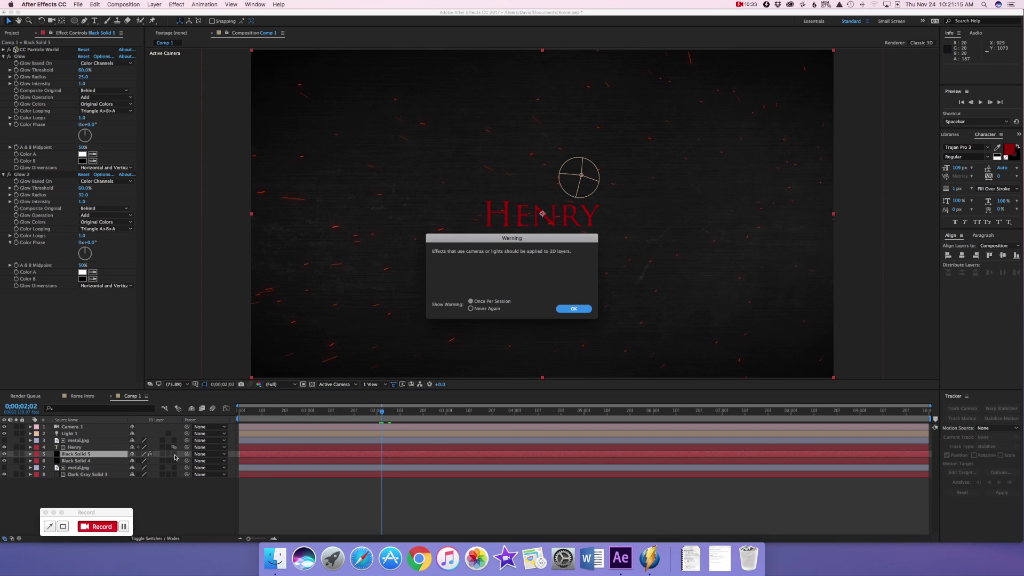
left_click(574, 309)
left_click(176, 453)
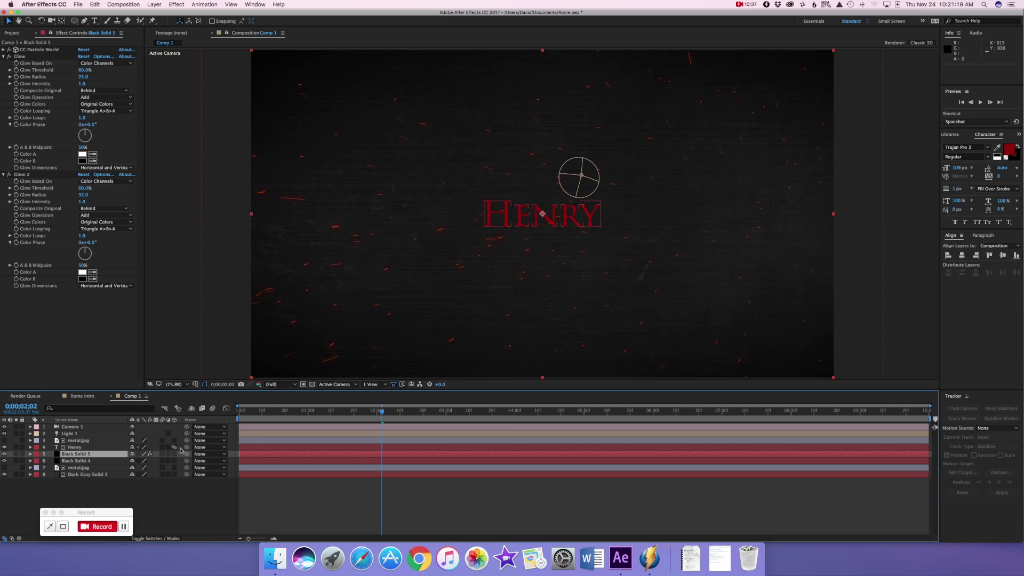
Add a Position keyframe to the camera at the start of the timeline
left_click_drag(385, 413, 303, 415)
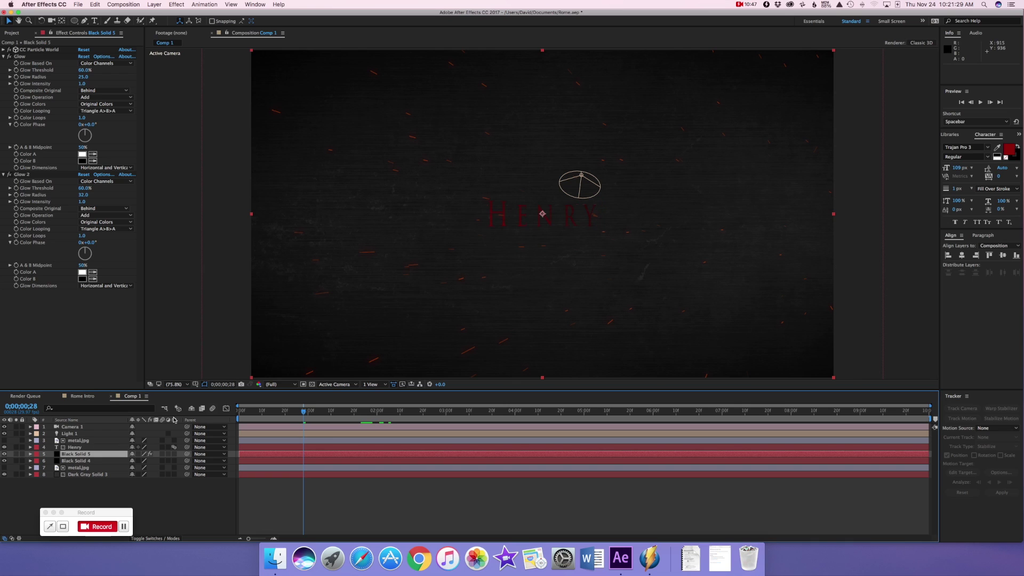
left_click_drag(306, 414, 229, 407)
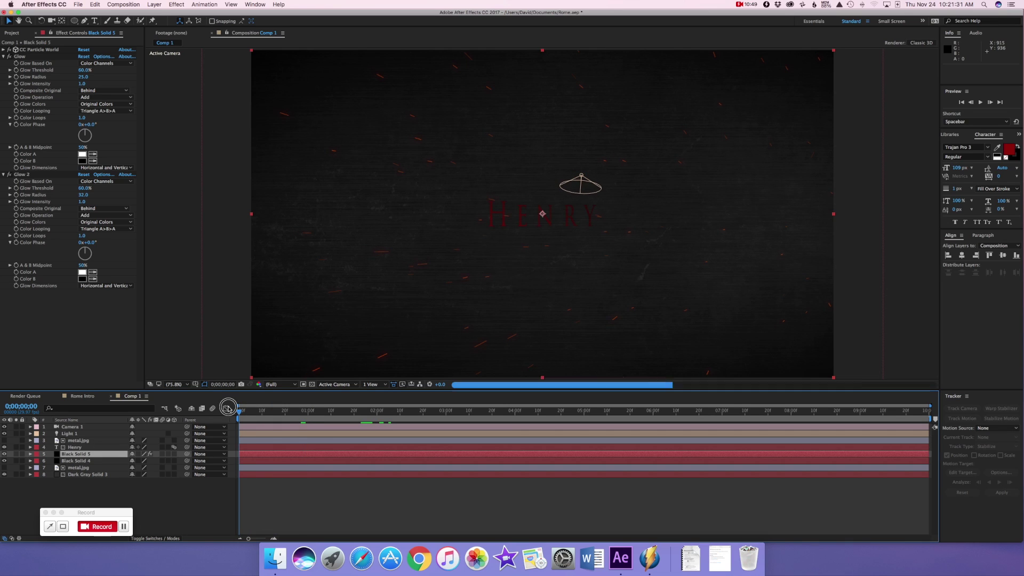
left_click(208, 408)
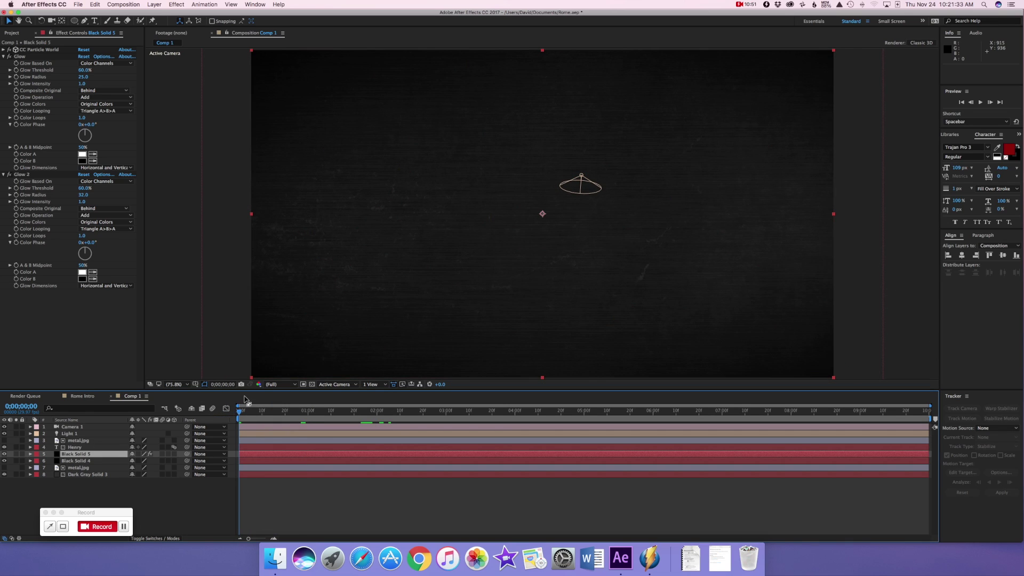
left_click(262, 427)
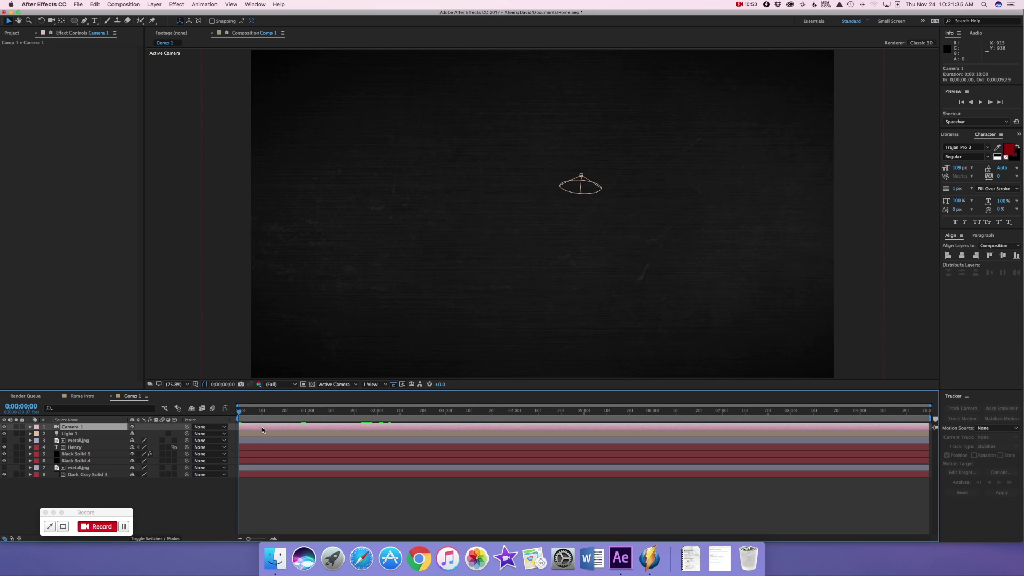
key("p")
left_click(51, 434)
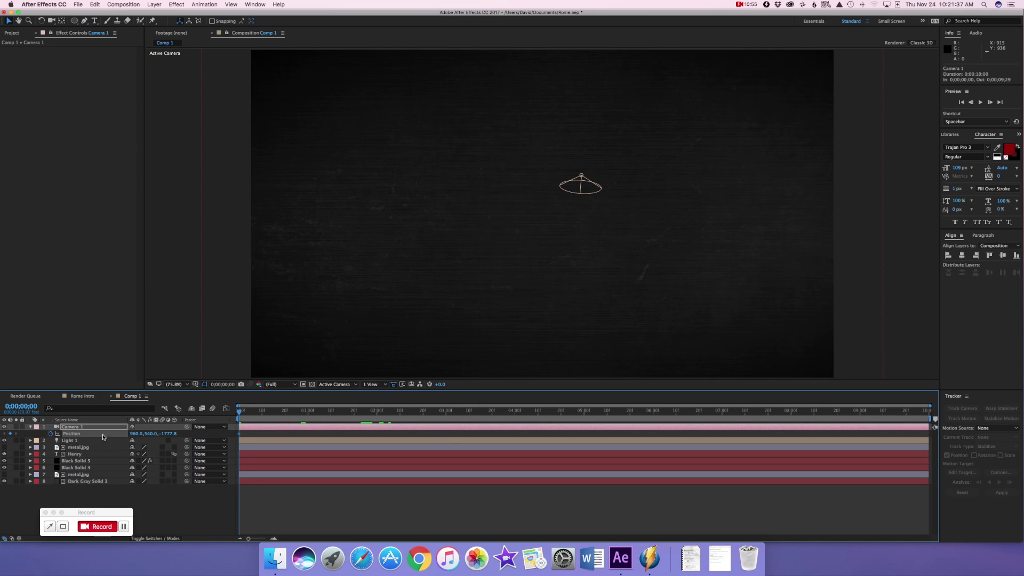
Keyframe the camera's Position at 0;00;09;29 with a Z value of -936.8 to push in on the title
left_click(737, 397)
left_click_drag(737, 398, 969, 409)
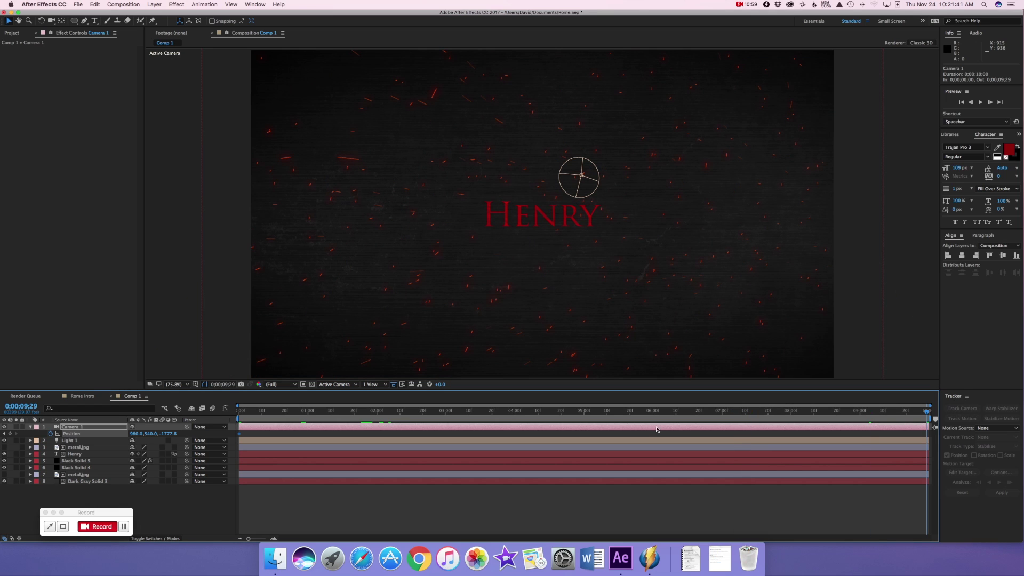
left_click_drag(166, 434, 508, 420)
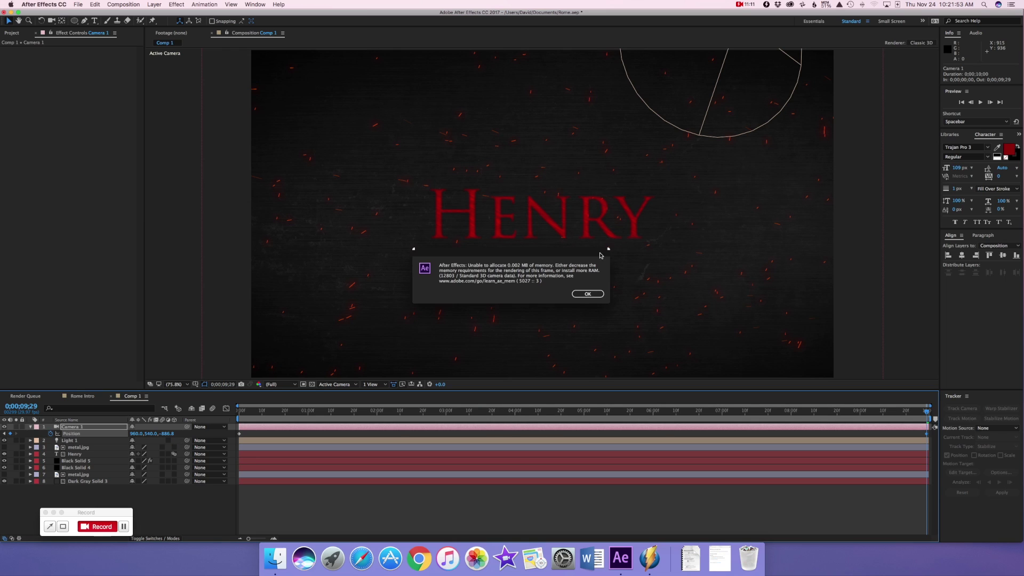
left_click(585, 293)
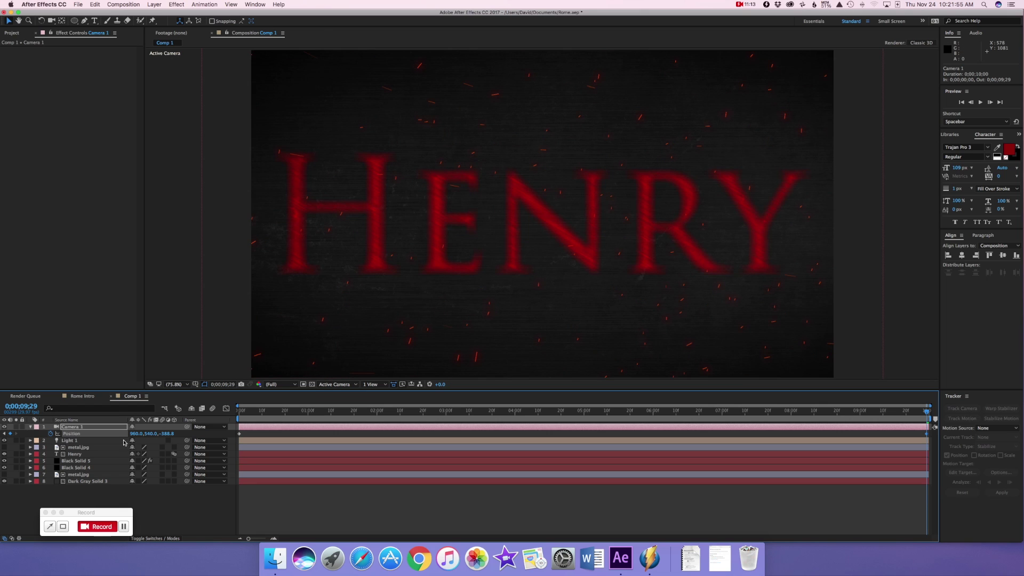
left_click_drag(171, 435, 22, 436)
left_click_drag(4, 440, 4, 441)
left_click_drag(165, 434, 122, 435)
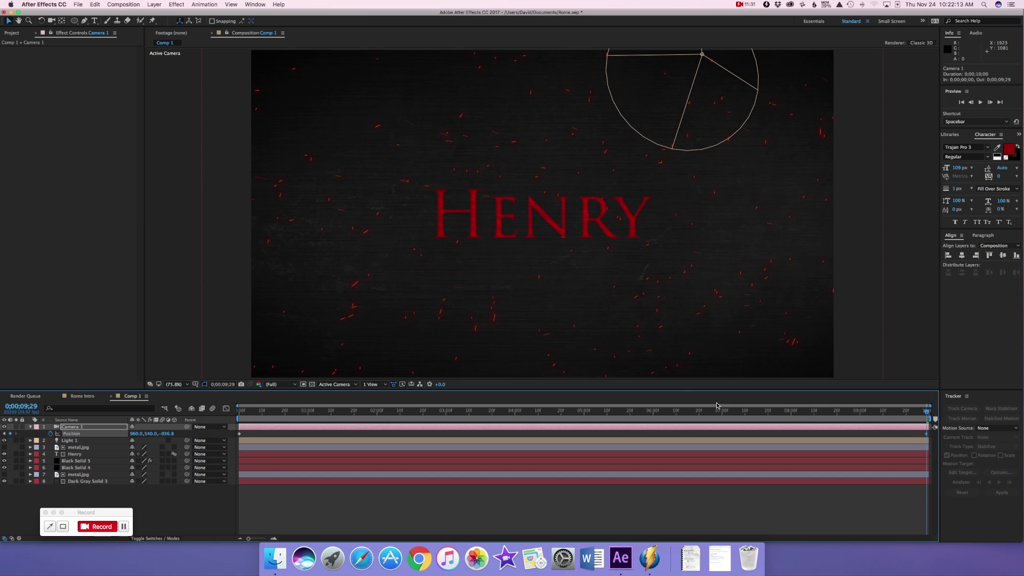
Collapse the camera's properties and create a new composition with the default settings
left_click(30, 427)
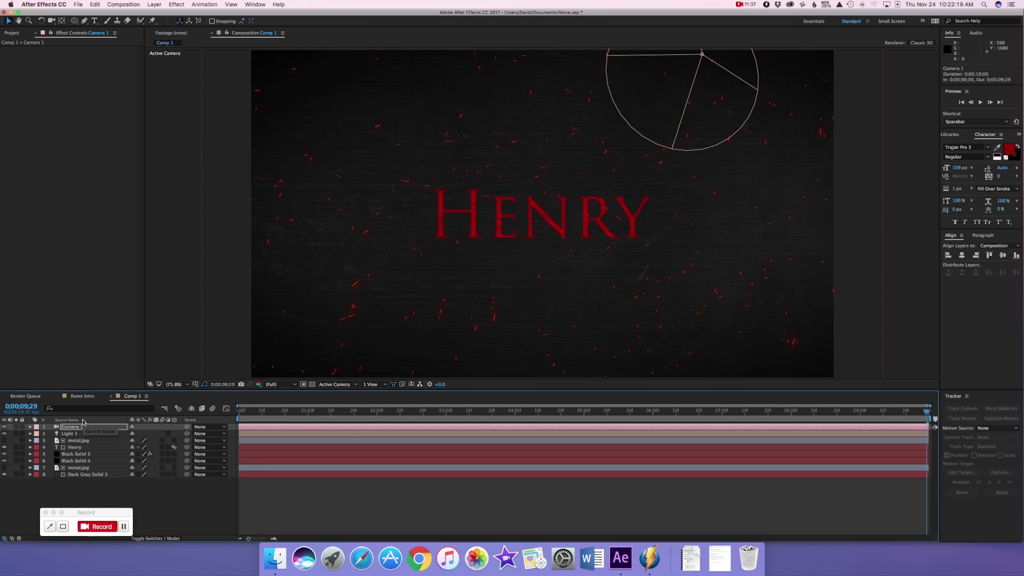
left_click(116, 3)
left_click(134, 14)
left_click(598, 355)
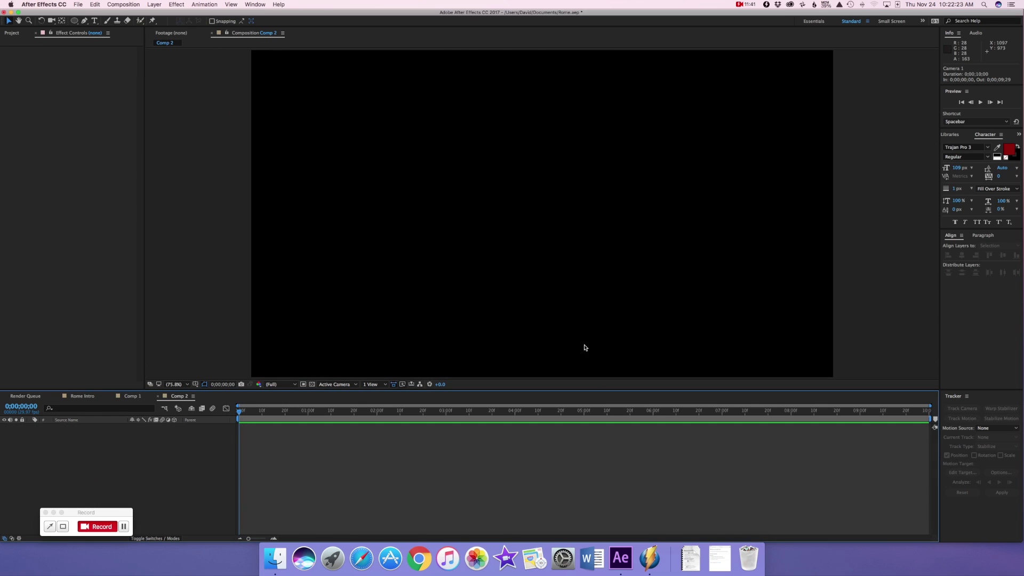
Add Comp 1 as a layer in Comp 2 and set its first Opacity keyframe at 0;00;09;00, keeping 100%
left_click(12, 32)
left_click_drag(20, 106, 42, 444)
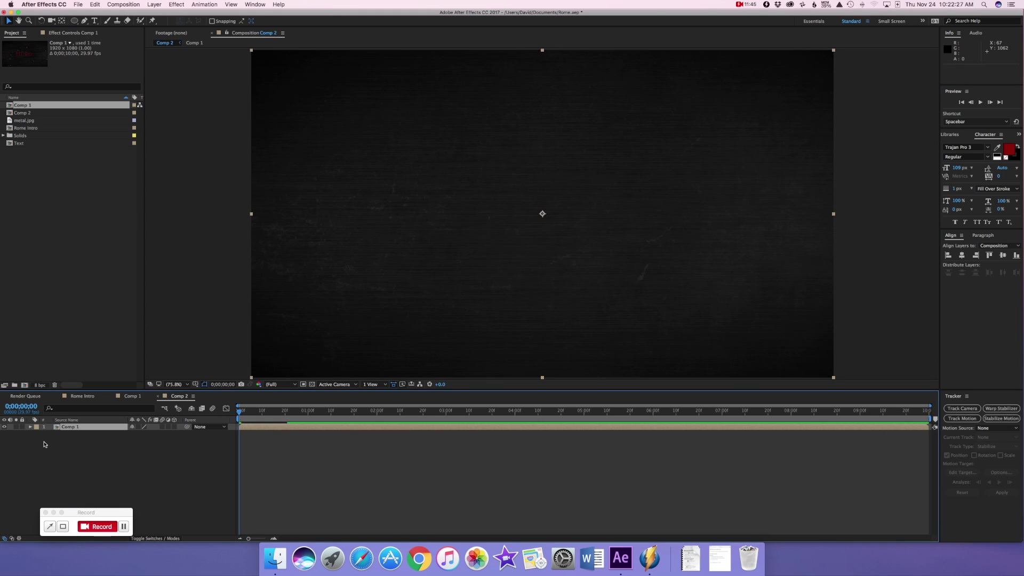
left_click_drag(238, 416, 860, 420)
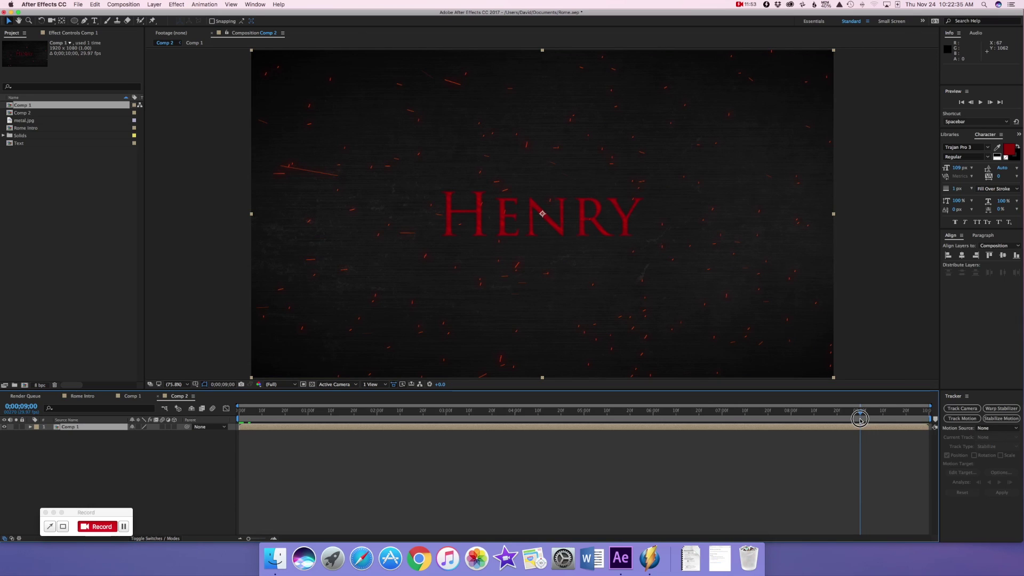
key("t")
left_click(51, 434)
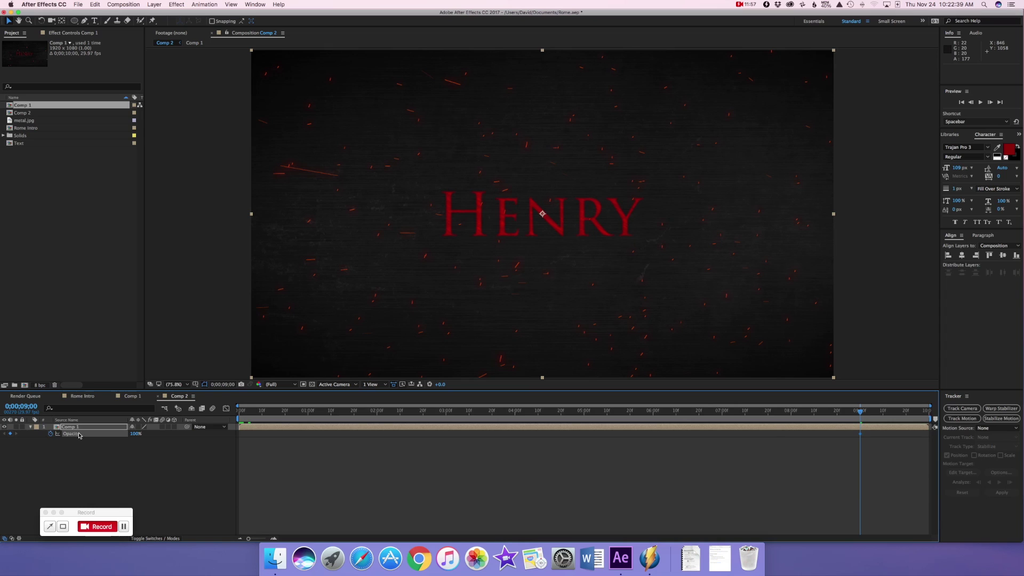
Keyframe the Comp 1 layer's Opacity to 0% at 0;00;09;29 and preview the composition from the start
left_click_drag(863, 415, 929, 415)
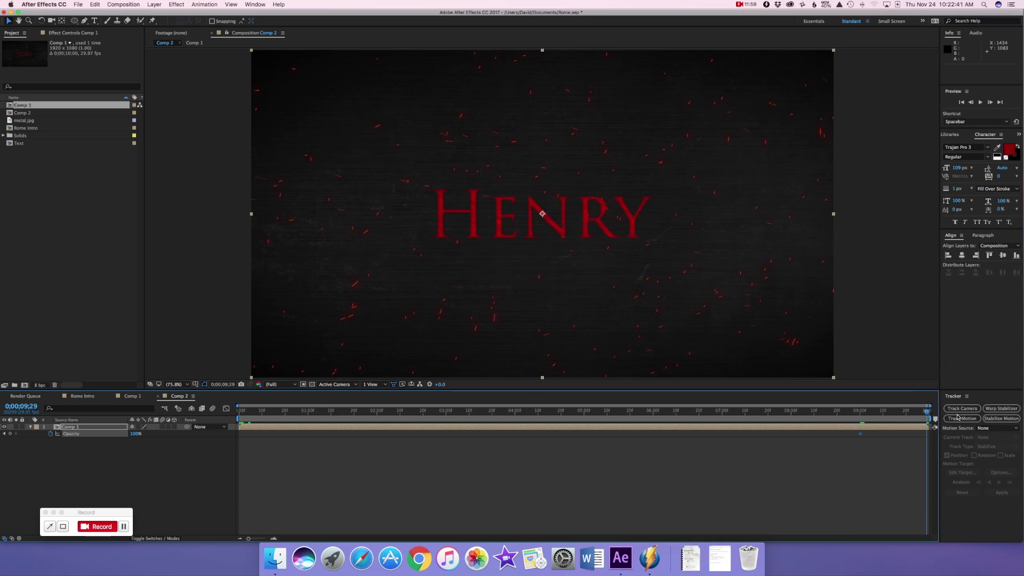
left_click(136, 434)
type("0")
key("Return")
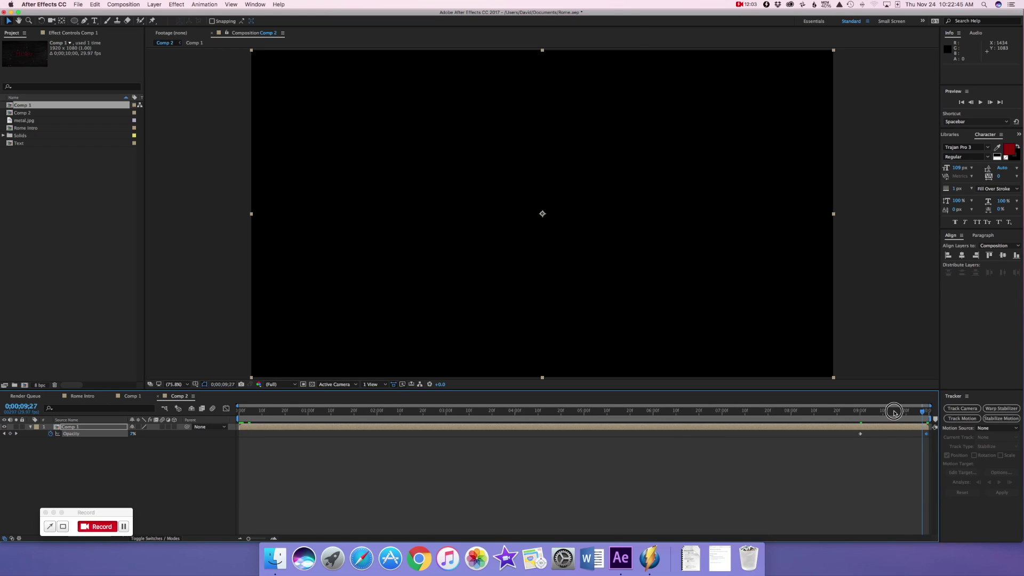
key("Home")
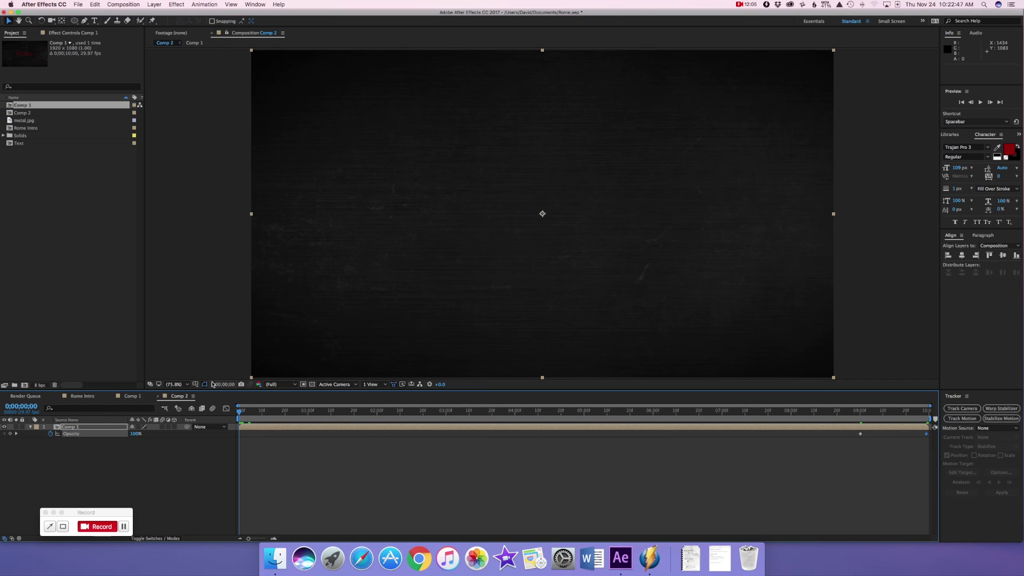
key("space")
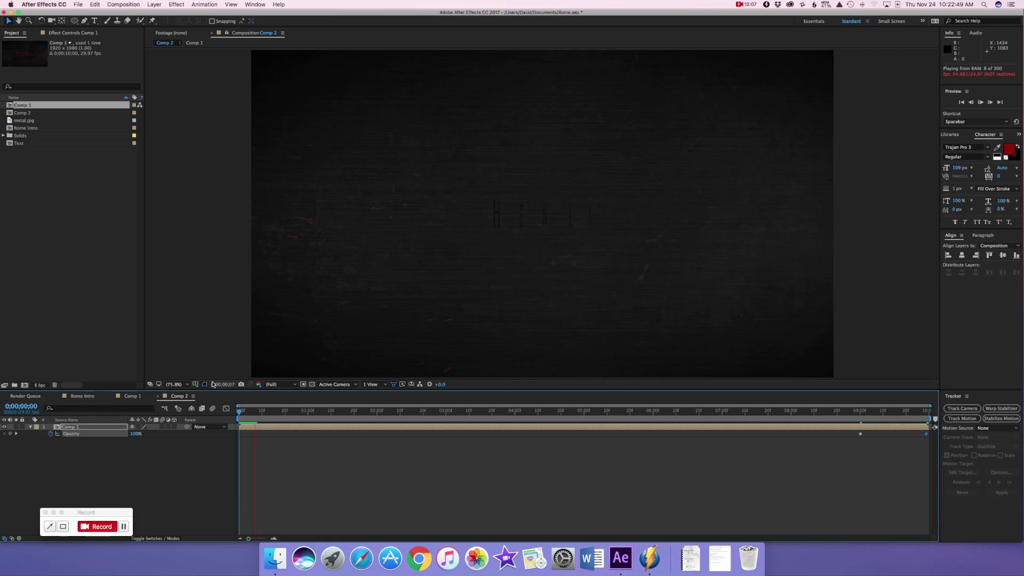